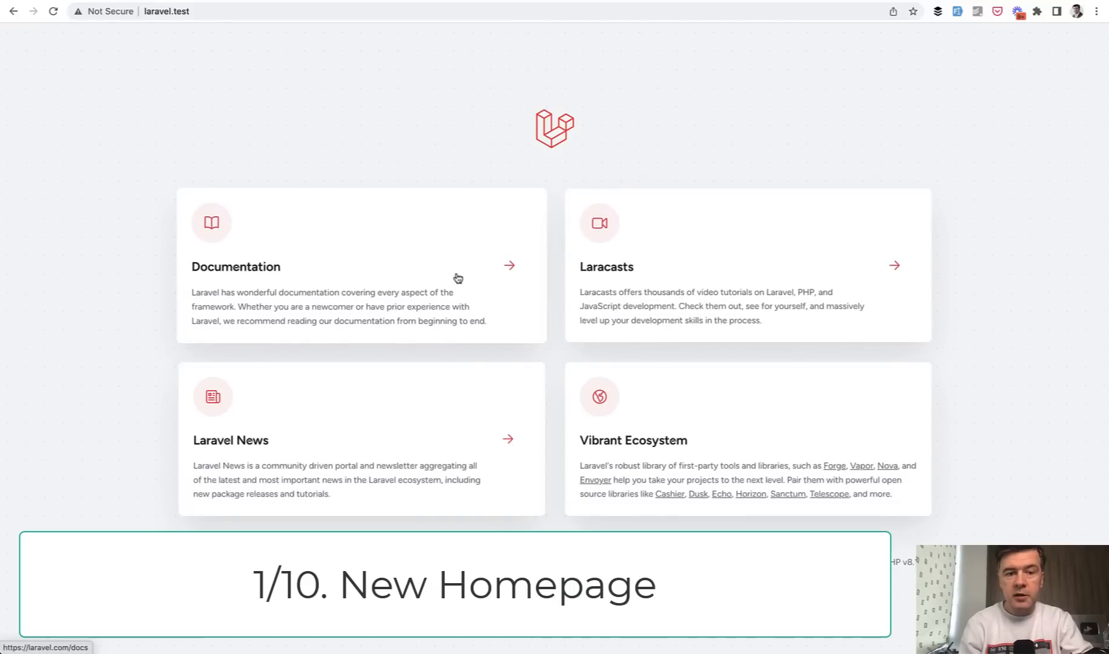
Step: Check the terminal's project installation, then return to the browser's welcome page PR
key("super+Tab")
key("super+Tab")
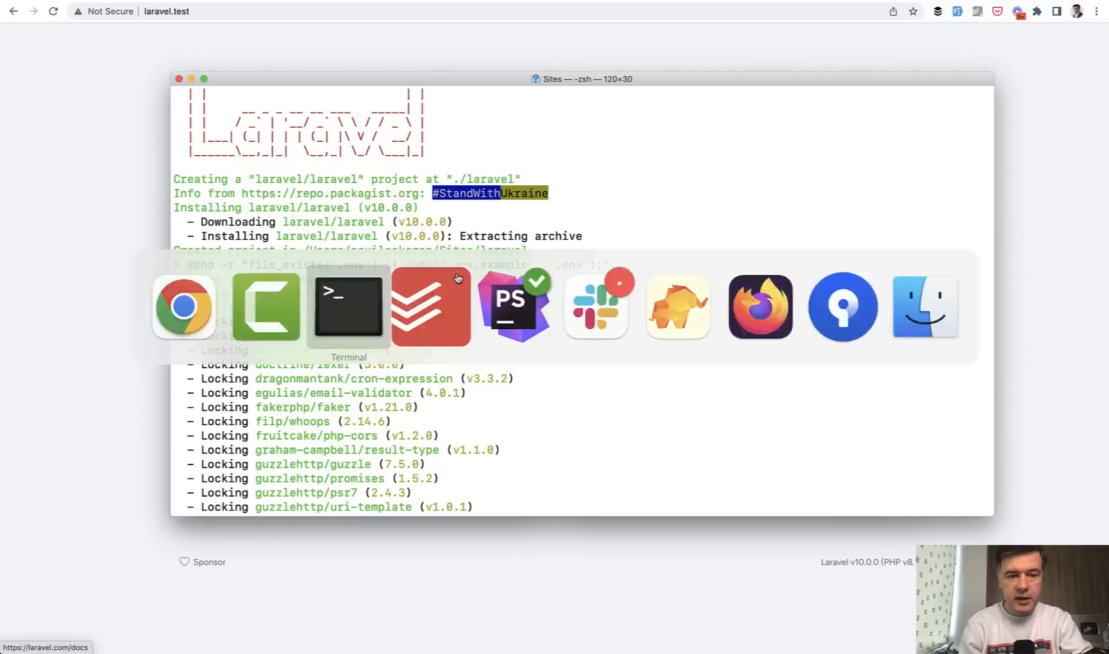
scroll(402, 213, "up", 3)
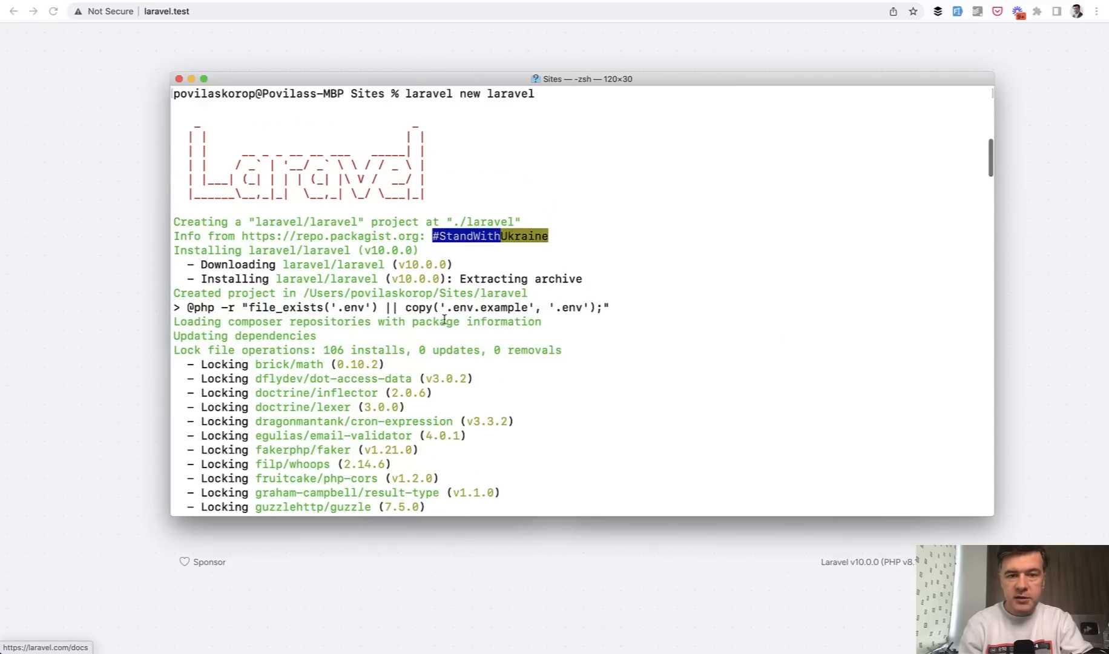
key("super+Tab")
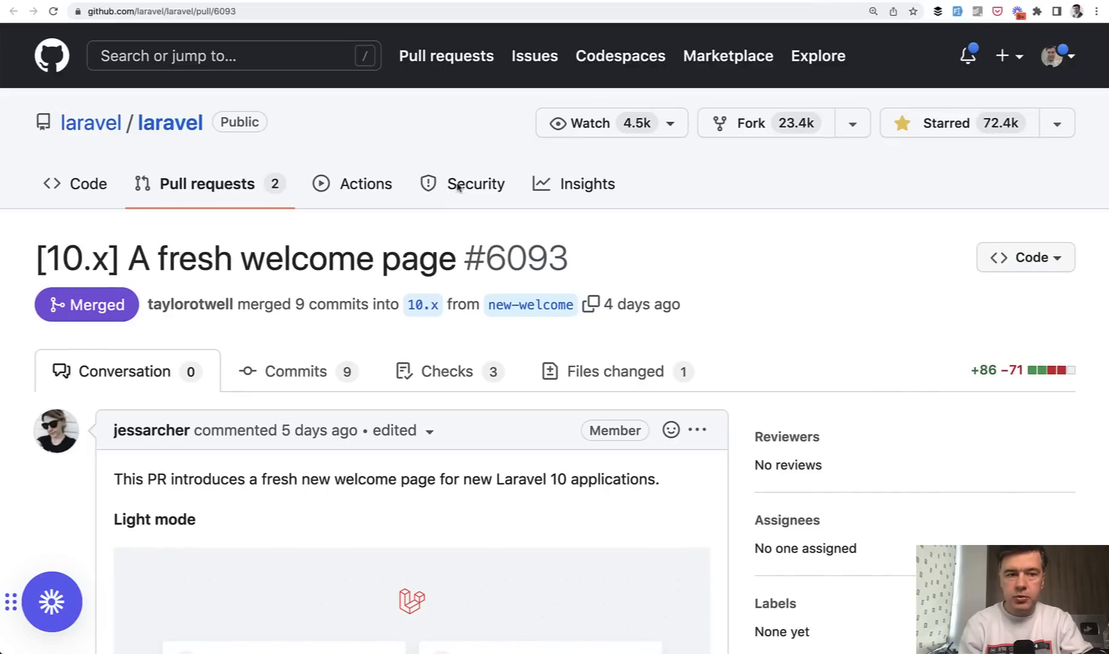
scroll(179, 372, "down", 2)
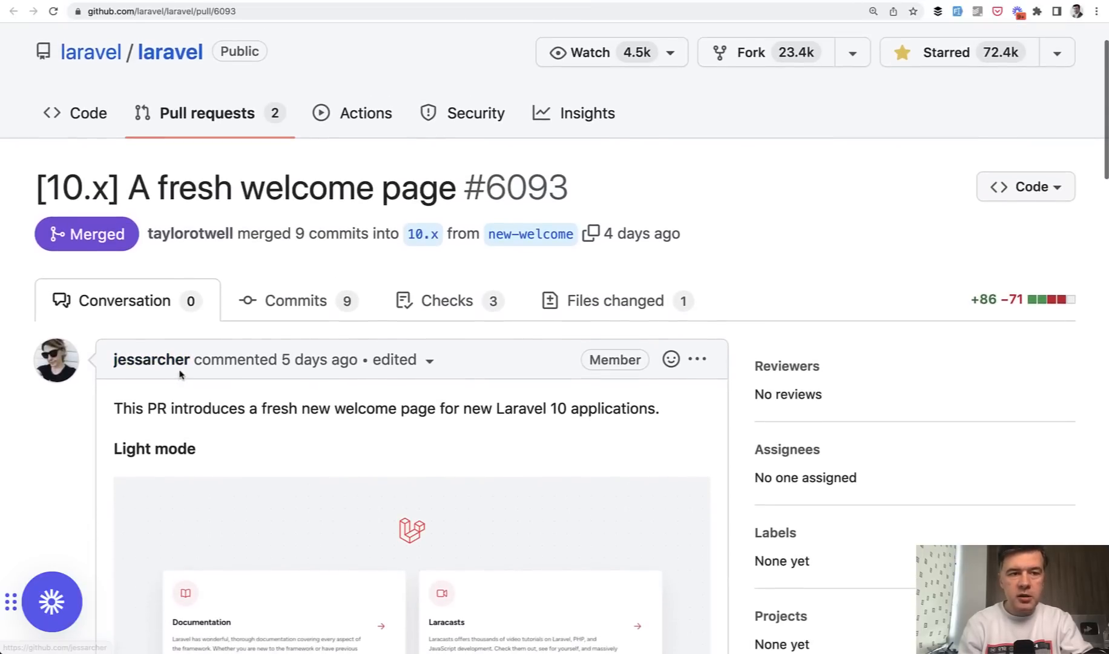
scroll(179, 373, "down", 1)
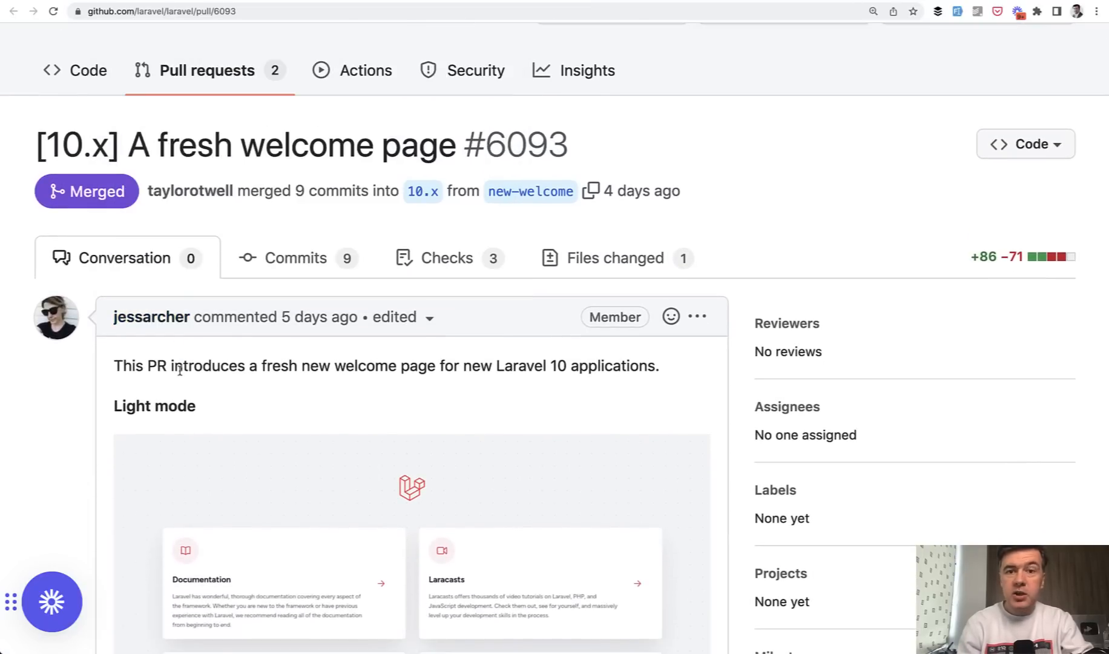
scroll(179, 371, "down", 1)
scroll(179, 370, "down", 2)
scroll(179, 371, "down", 3)
scroll(179, 370, "down", 2)
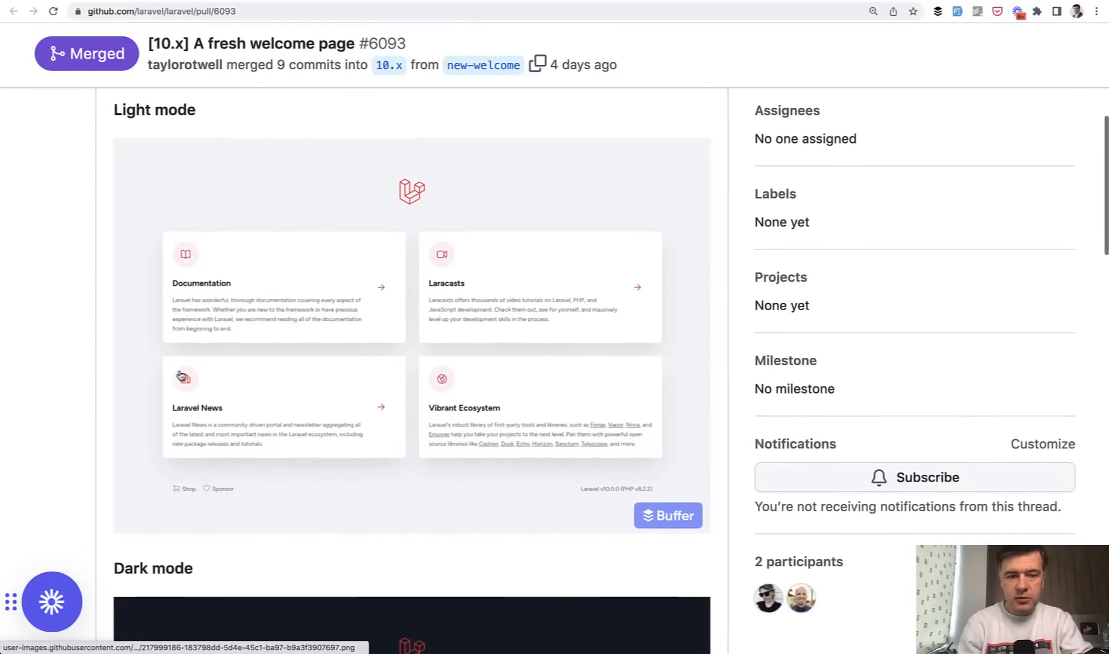
scroll(179, 370, "down", 7)
scroll(179, 370, "down", 8)
scroll(179, 371, "down", 2)
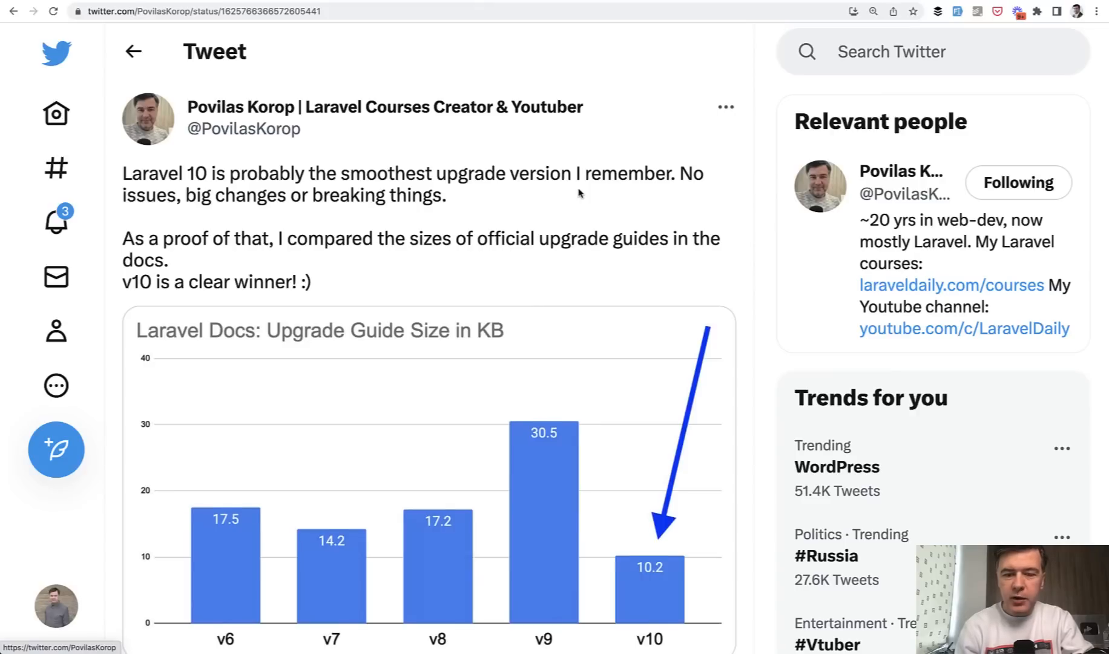
scroll(579, 192, "down", 1)
scroll(578, 192, "down", 1)
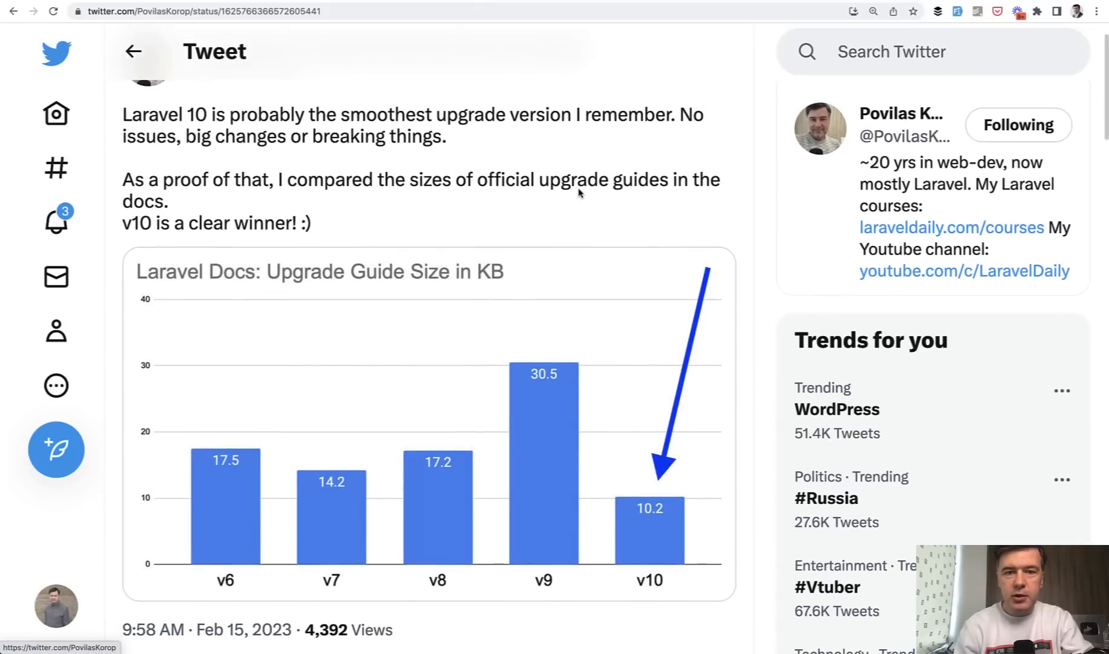
scroll(516, 239, "down", 1)
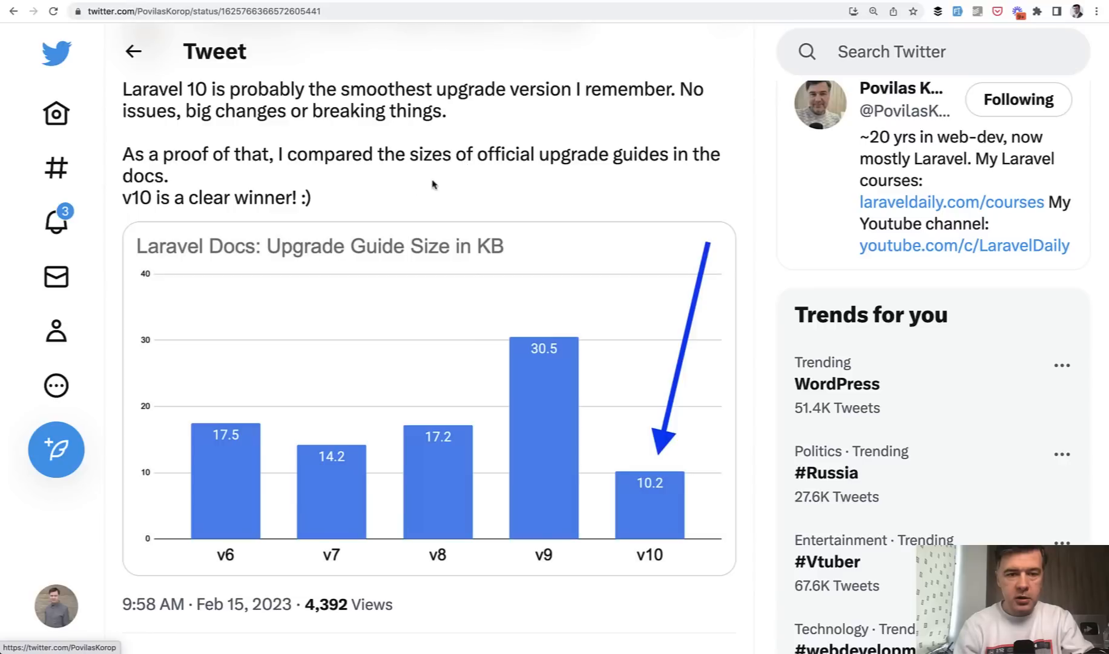
scroll(410, 194, "down", 1)
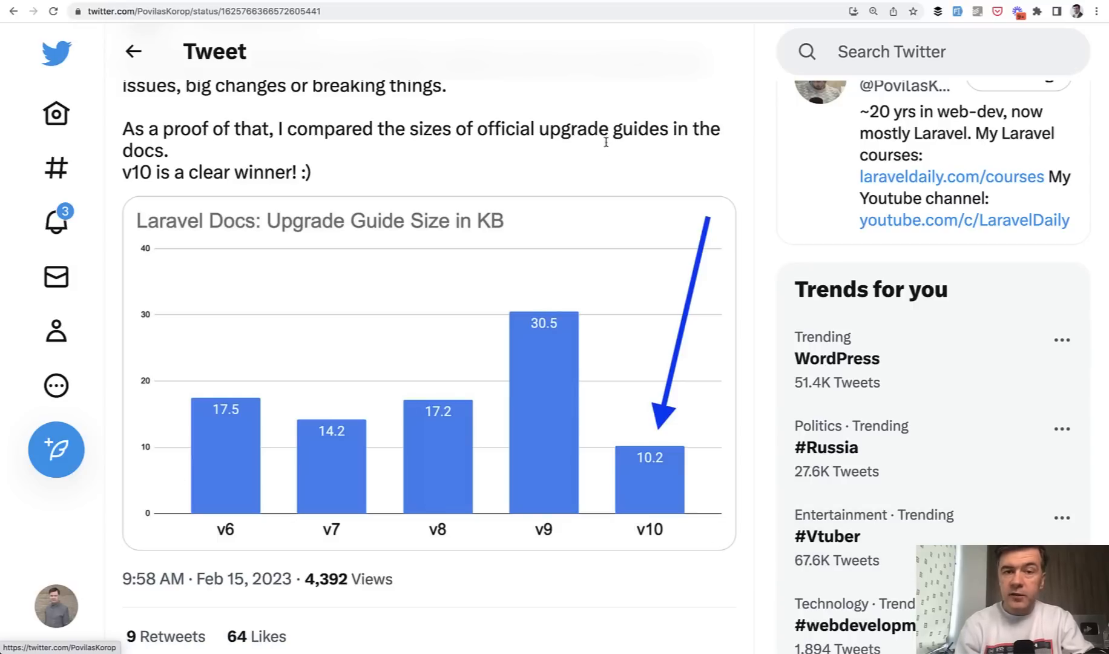
Step: Switch from the upgrade-guide size tweet to the Laravel 10.x Upgrade Guide
left_click(416, 4)
scroll(307, 336, "down", 1)
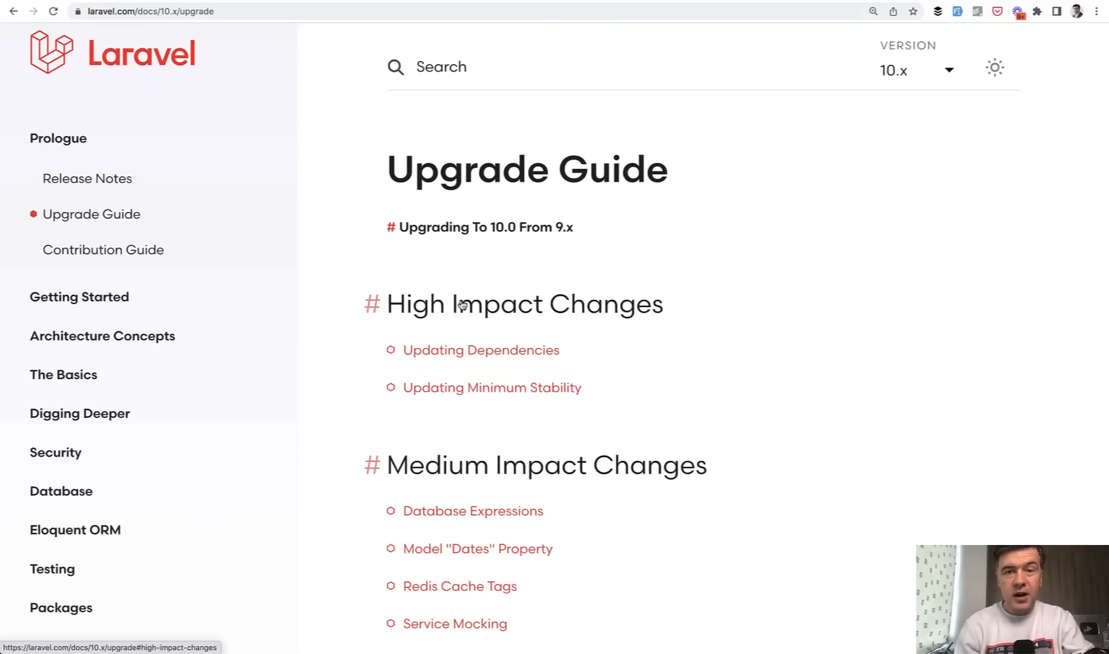
Step: Jump to Updating Dependencies via High Impact Changes and highlight the PHP 8.1.0 Required heading
left_click(462, 305)
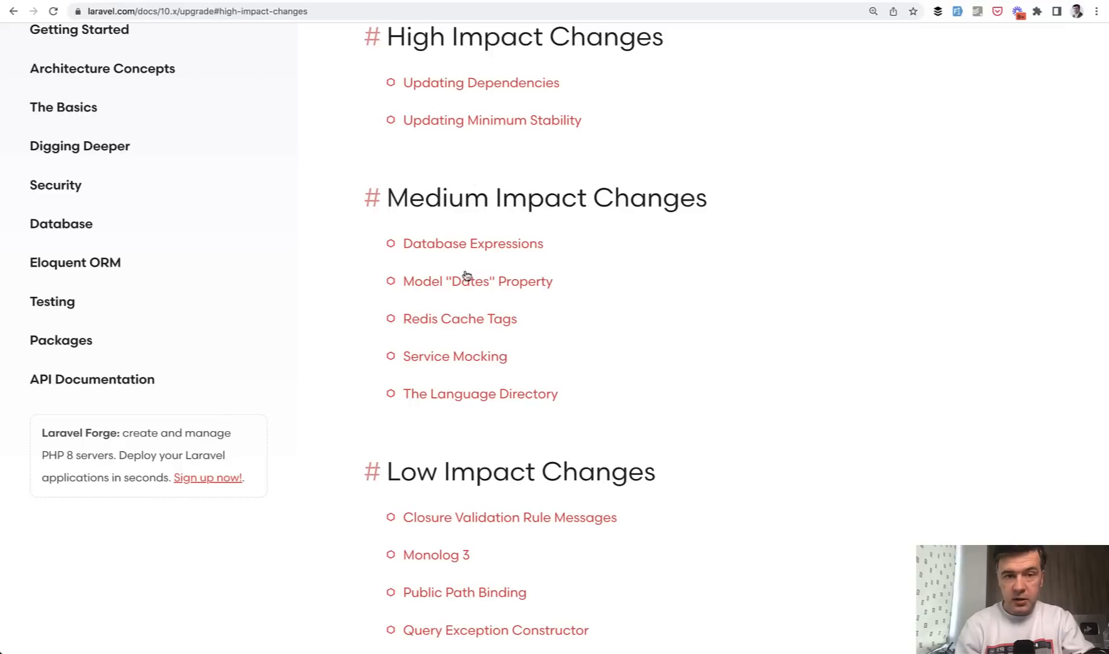
left_click(470, 85)
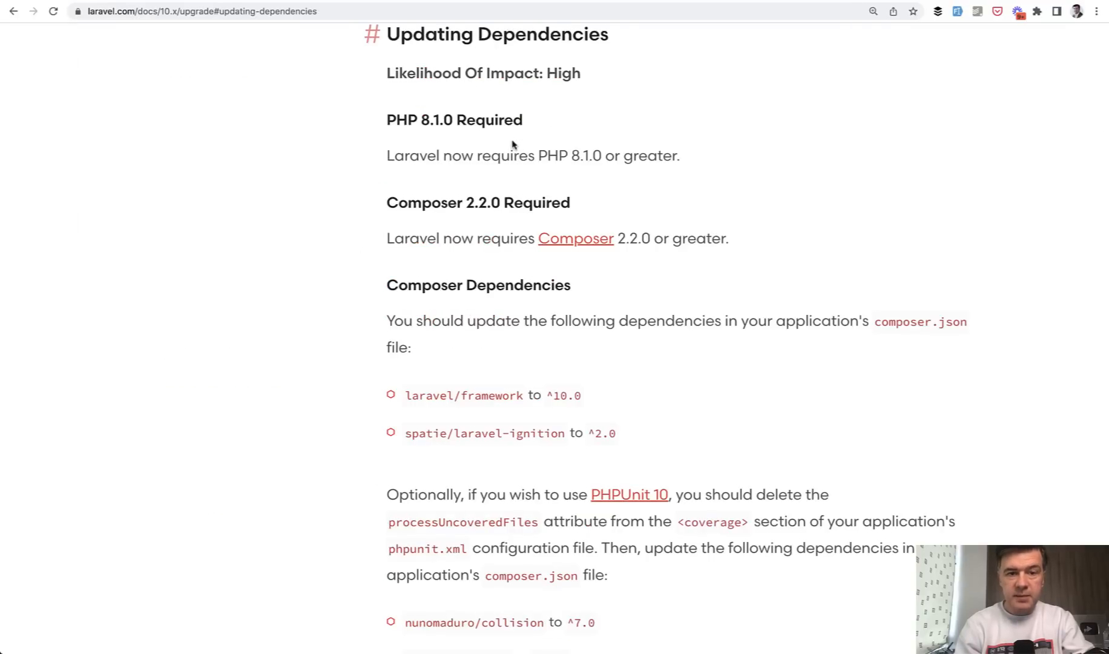
triple_click(436, 122)
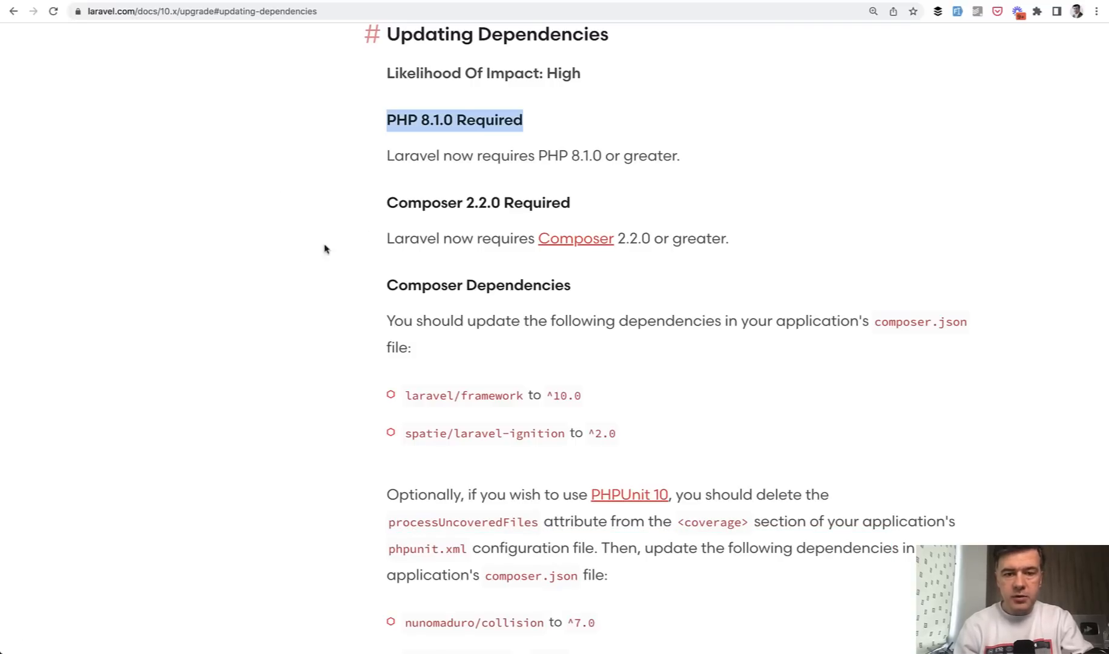
scroll(307, 287, "down", 2)
scroll(308, 287, "down", 3)
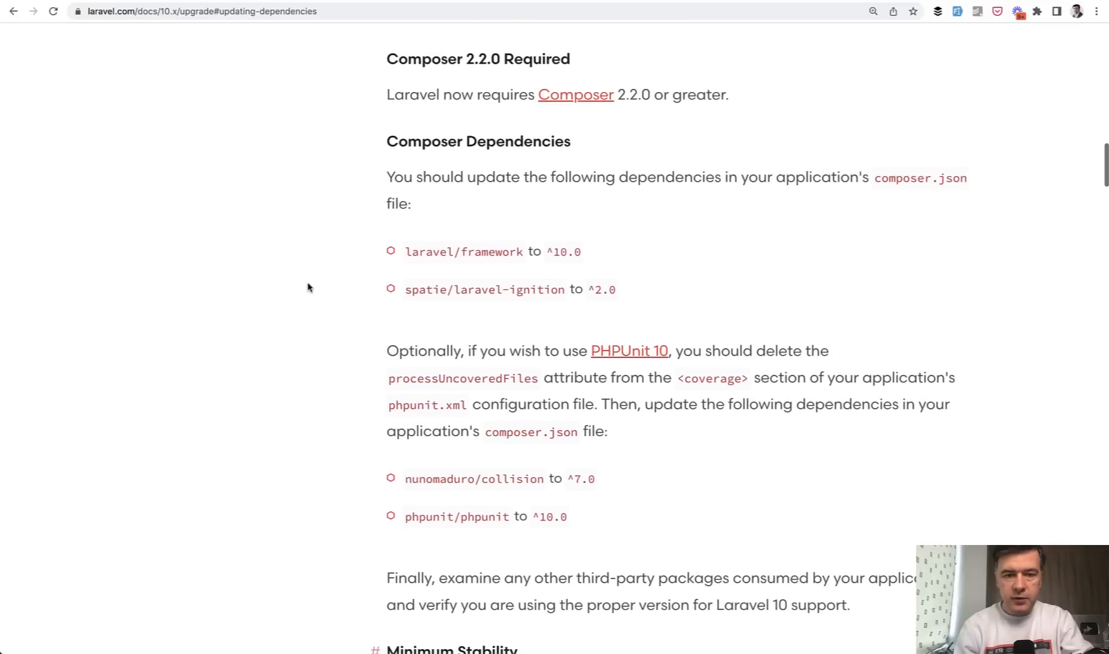
scroll(307, 287, "down", 2)
scroll(307, 287, "down", 2)
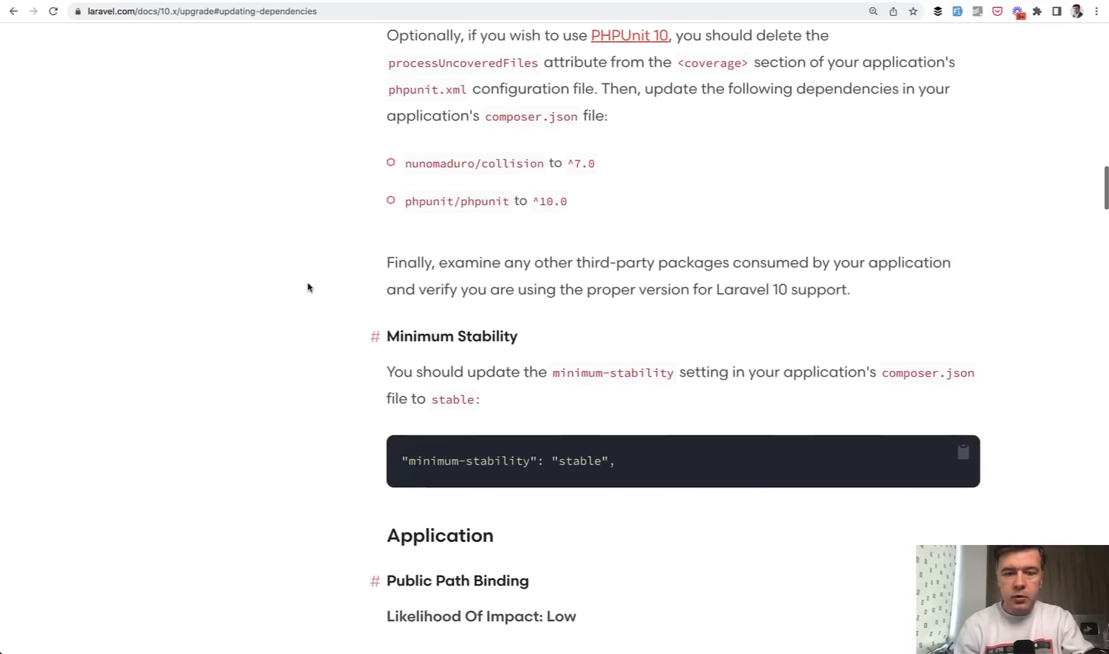
scroll(308, 287, "down", 1)
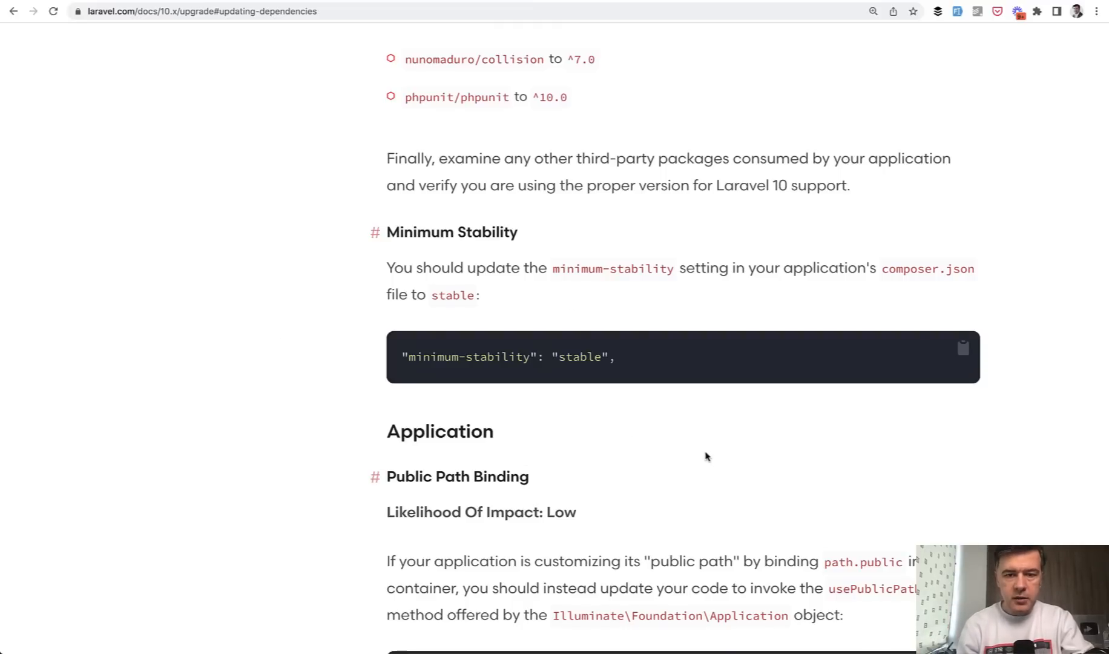
scroll(706, 455, "up", 4)
scroll(706, 456, "up", 4)
scroll(706, 455, "up", 1)
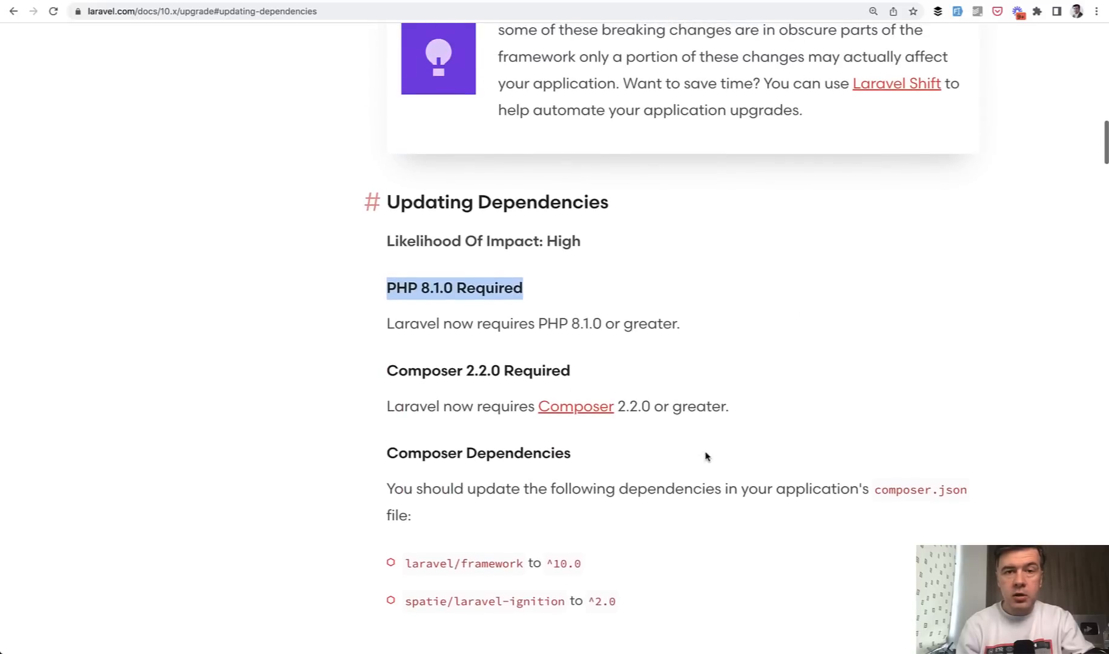
scroll(706, 456, "down", 4)
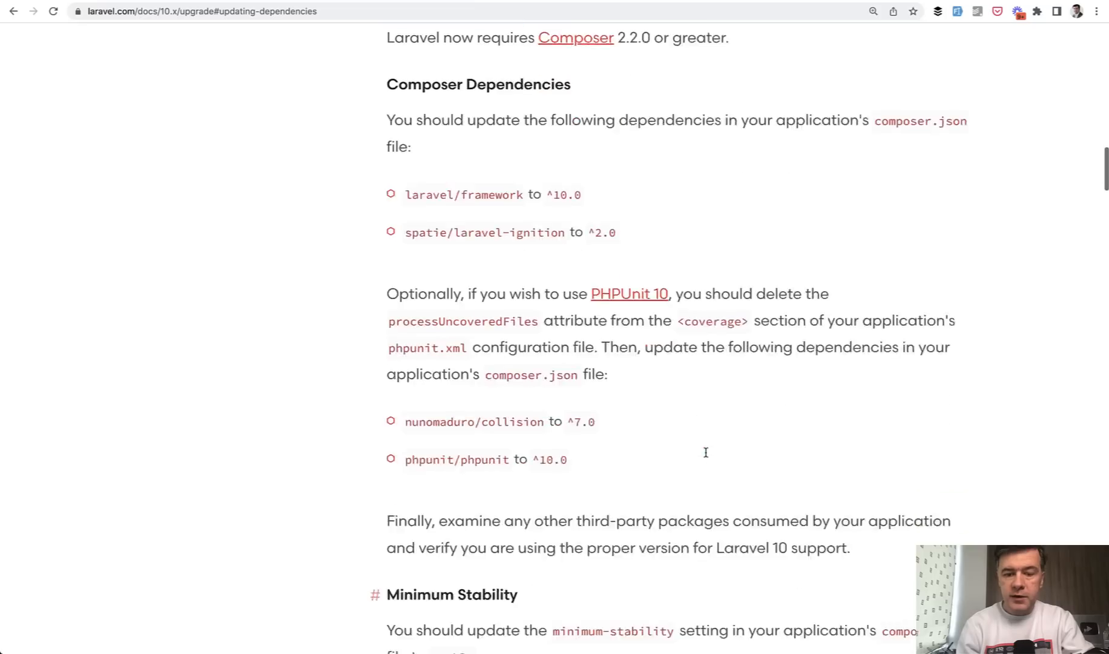
scroll(706, 455, "down", 5)
scroll(705, 455, "down", 2)
scroll(706, 455, "down", 2)
scroll(706, 455, "down", 2)
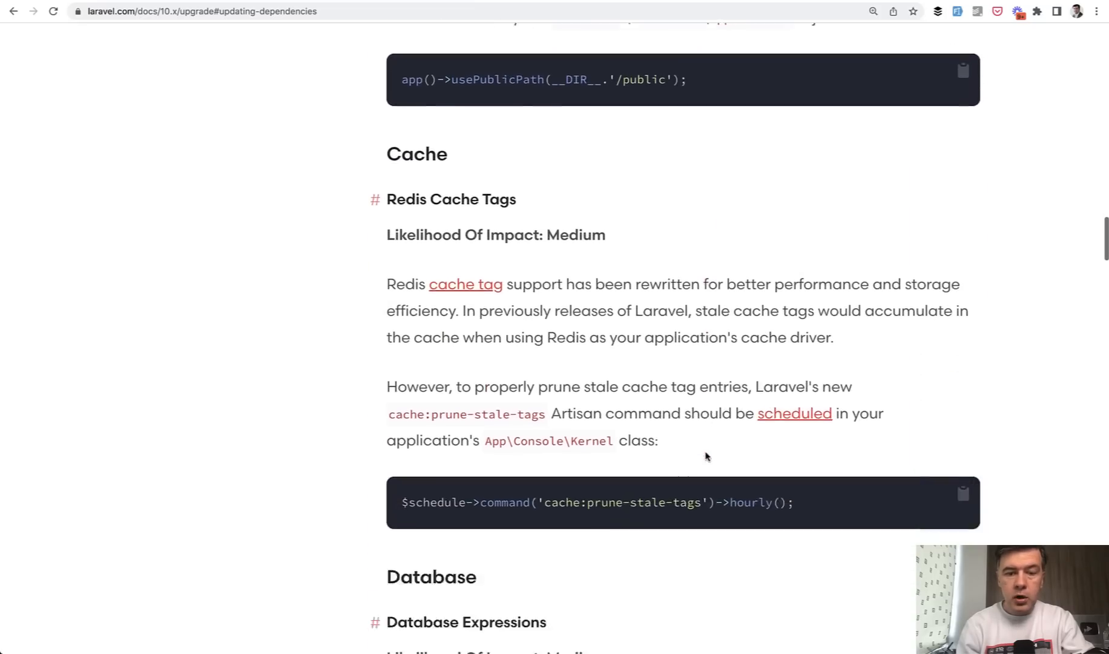
scroll(705, 455, "down", 3)
scroll(706, 455, "down", 2)
scroll(706, 455, "down", 4)
scroll(706, 455, "down", 1)
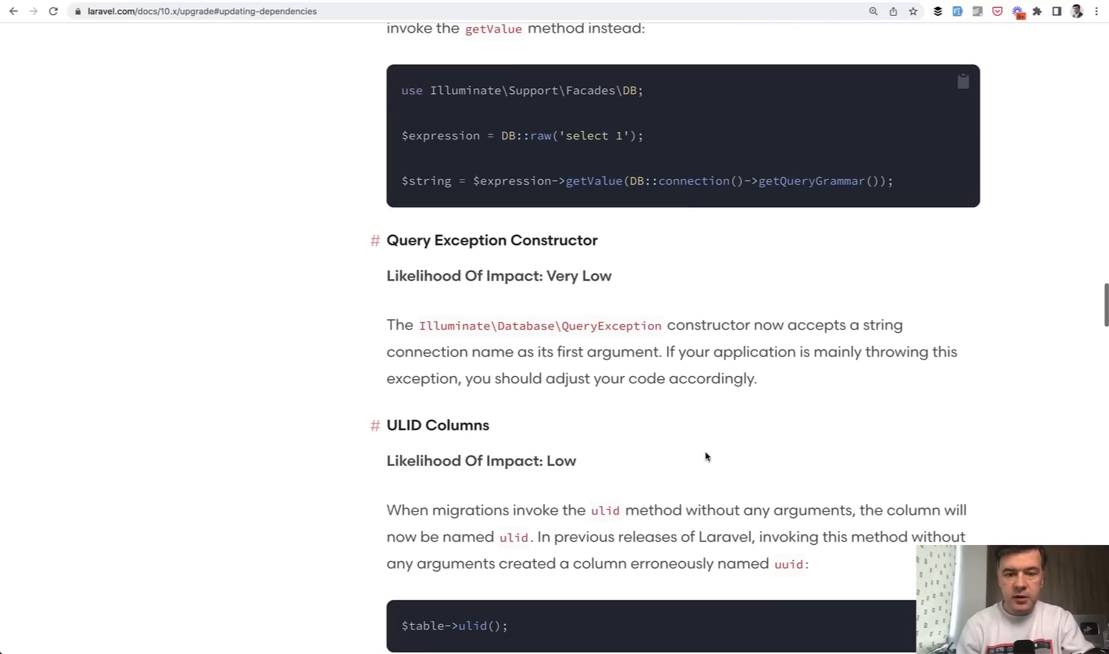
scroll(543, 397, "down", 5)
scroll(543, 397, "down", 2)
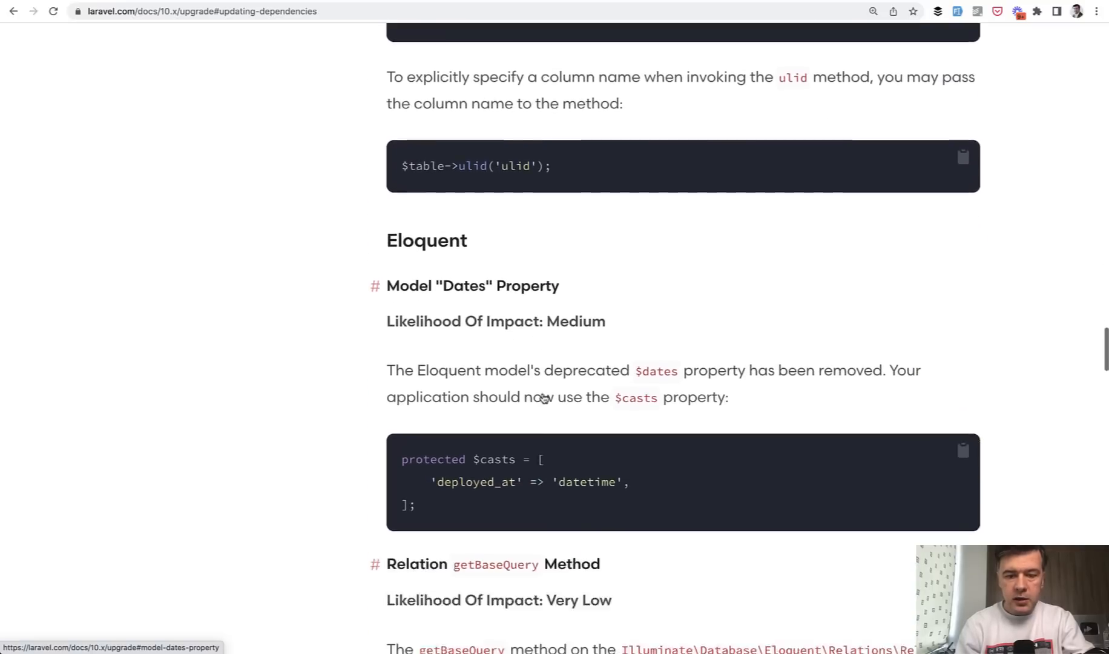
scroll(543, 397, "down", 4)
scroll(543, 398, "down", 2)
scroll(543, 397, "down", 2)
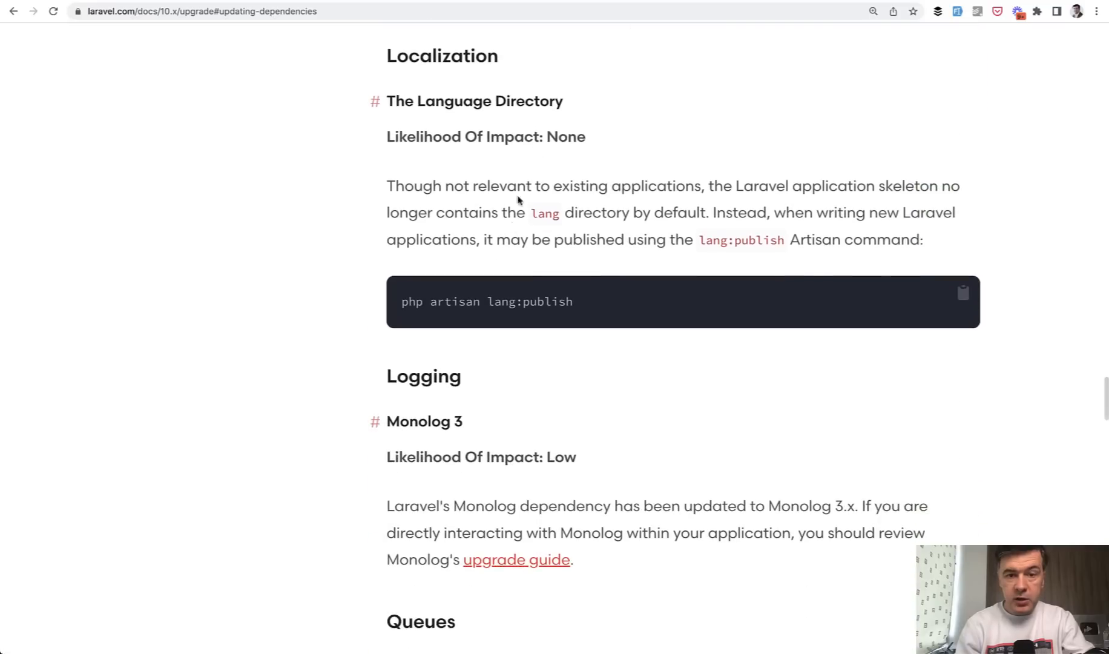
scroll(596, 179, "down", 4)
scroll(541, 347, "down", 2)
scroll(542, 348, "down", 2)
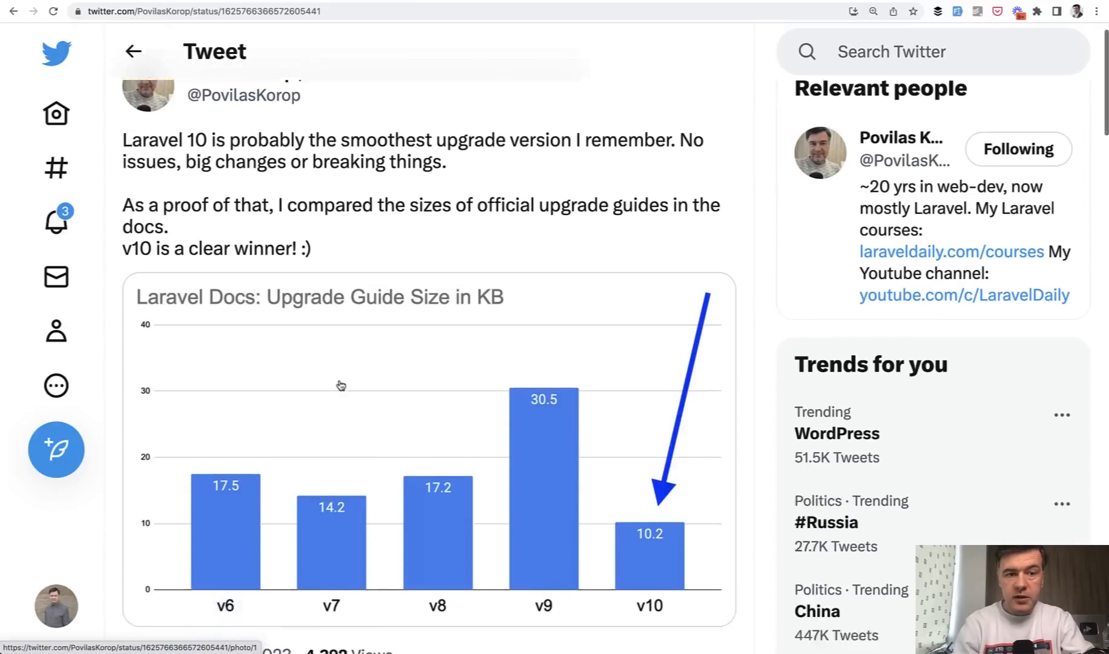
scroll(339, 385, "down", 5)
scroll(340, 385, "down", 5)
scroll(339, 385, "down", 3)
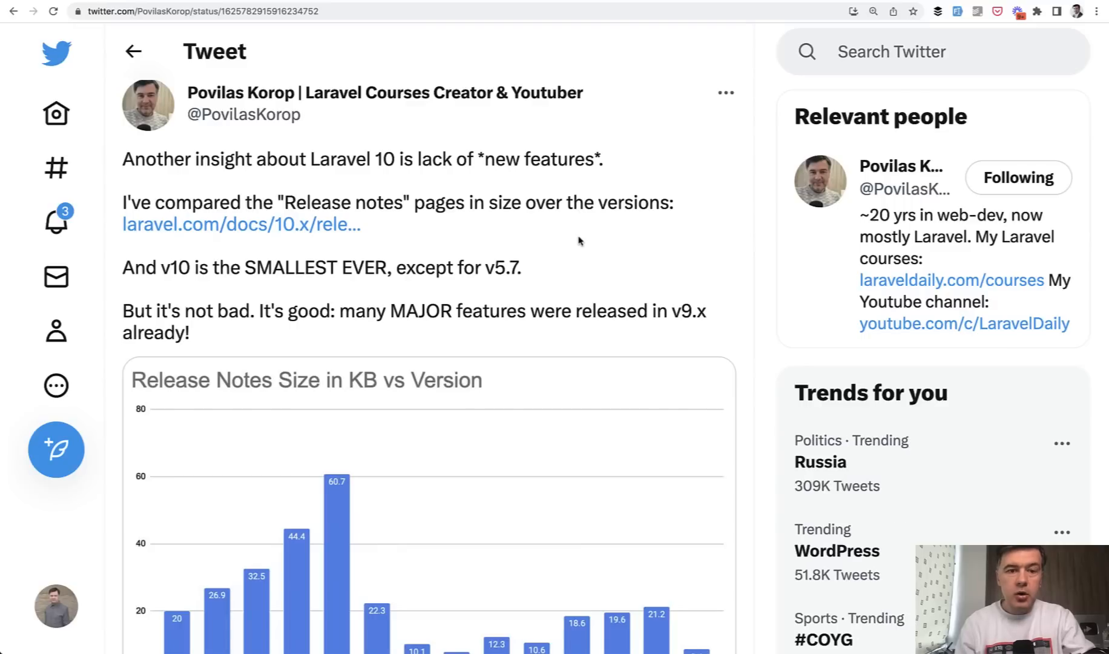
scroll(580, 241, "down", 3)
scroll(580, 241, "down", 1)
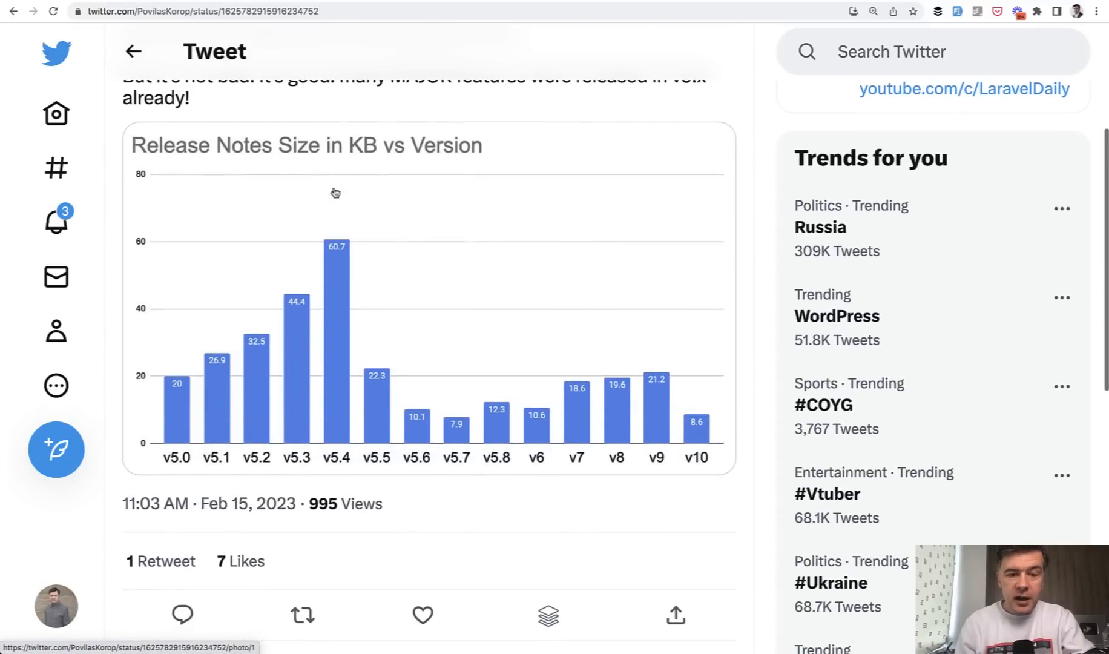
scroll(718, 526, "up", 1)
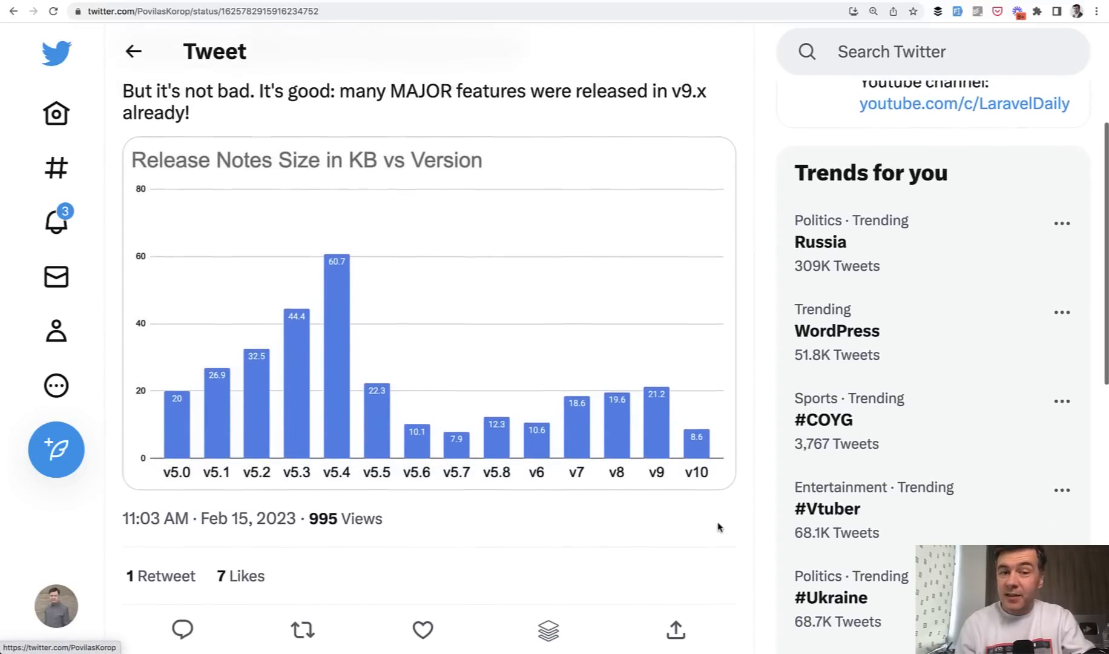
scroll(717, 526, "up", 1)
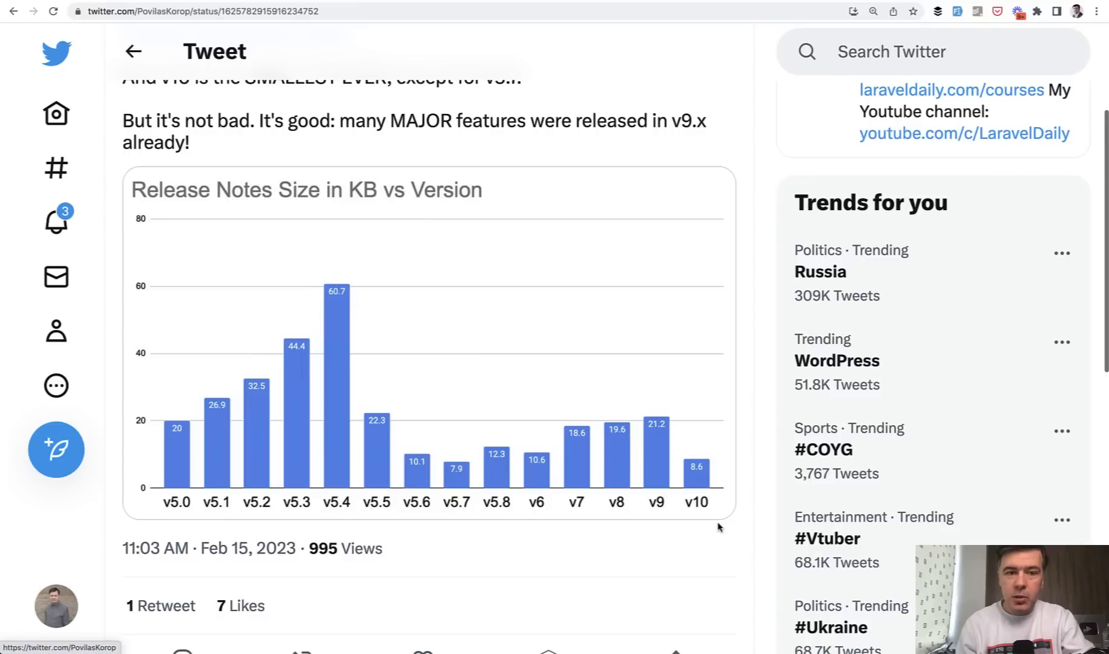
scroll(717, 526, "down", 2)
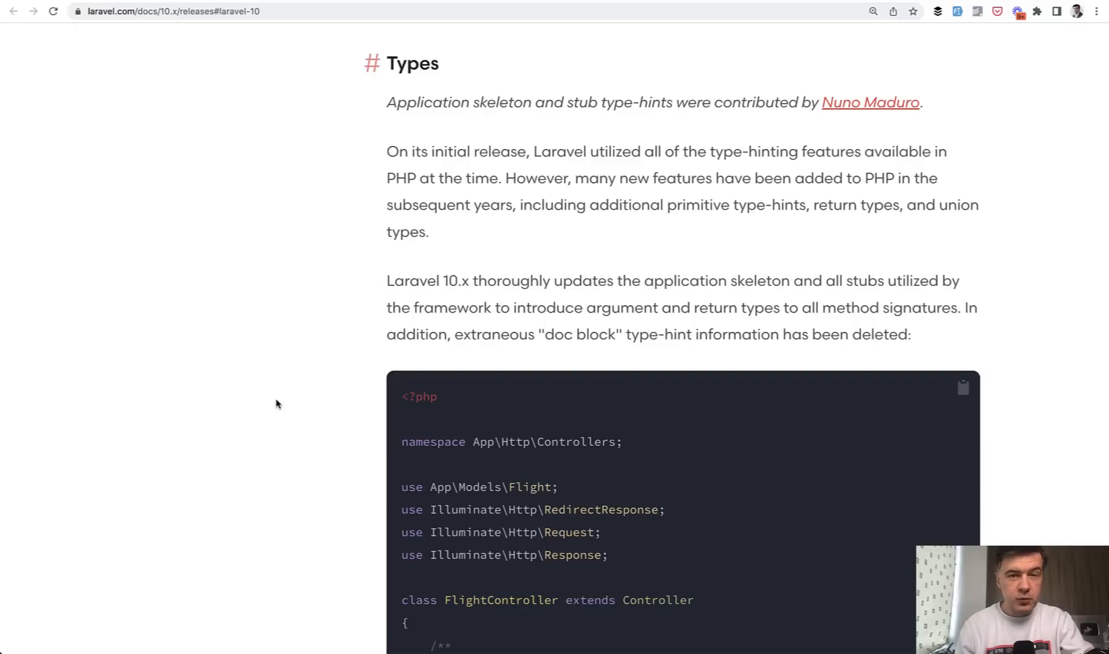
scroll(276, 403, "down", 1)
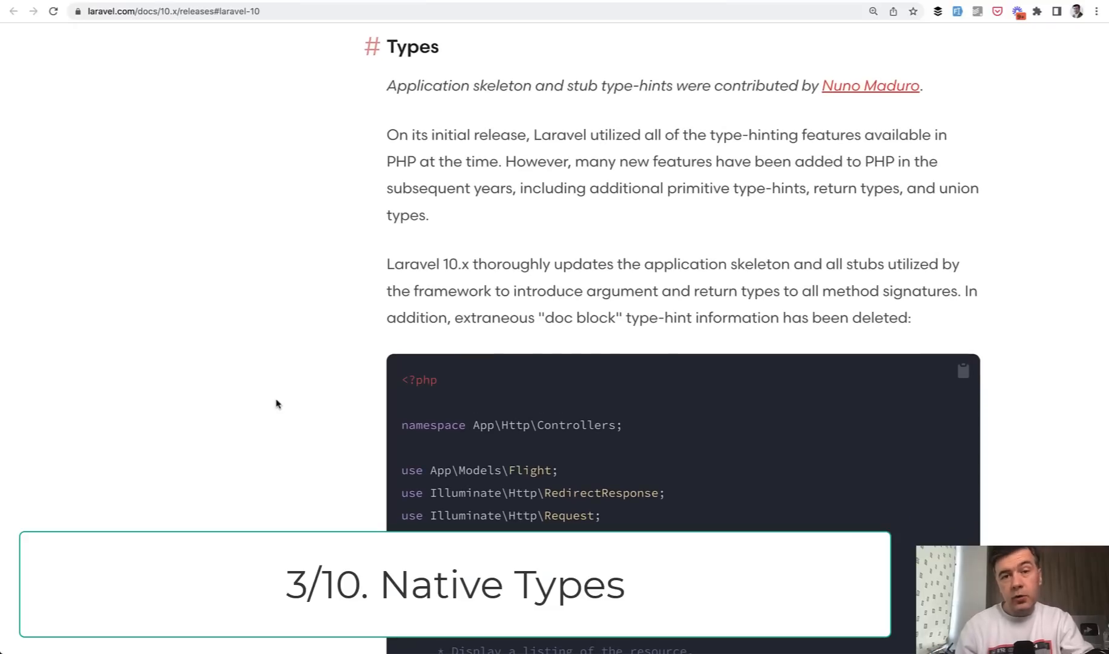
scroll(276, 403, "down", 2)
scroll(277, 404, "down", 2)
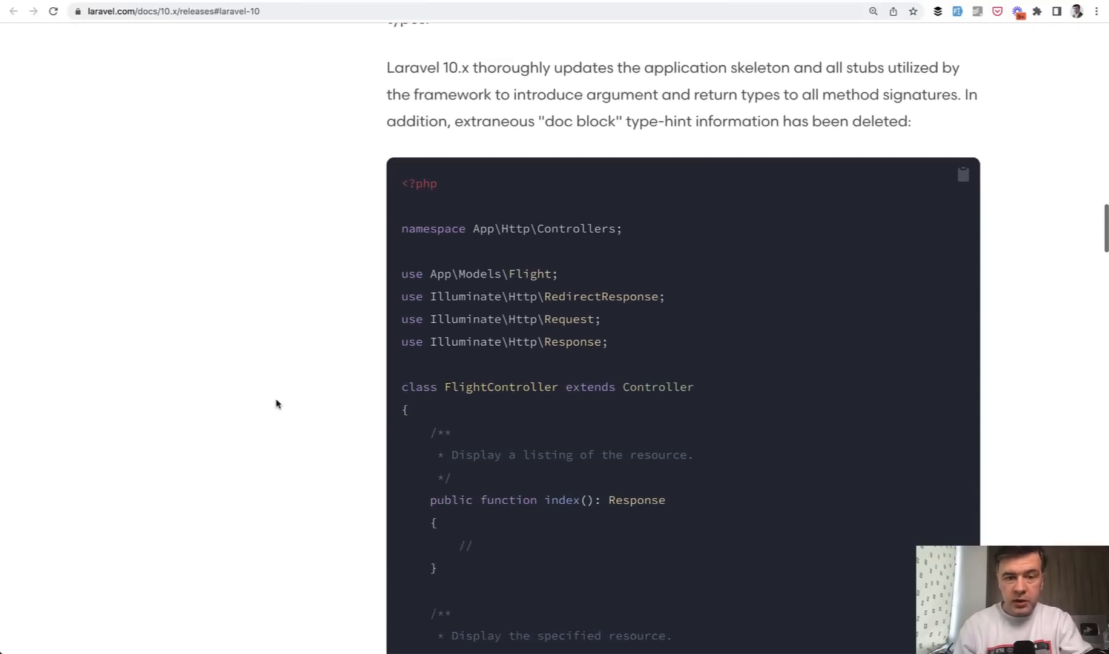
scroll(374, 393, "down", 3)
Step: Highlight the return type on the index method in the Types controller example
left_click_drag(580, 331, 677, 333)
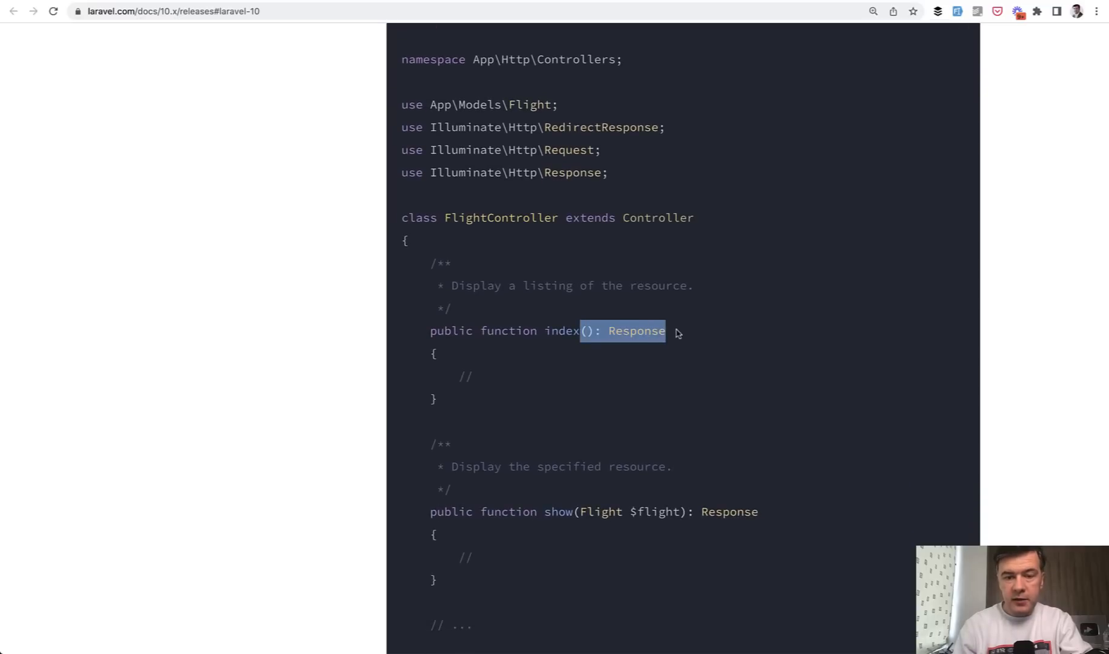
scroll(683, 333, "down", 2)
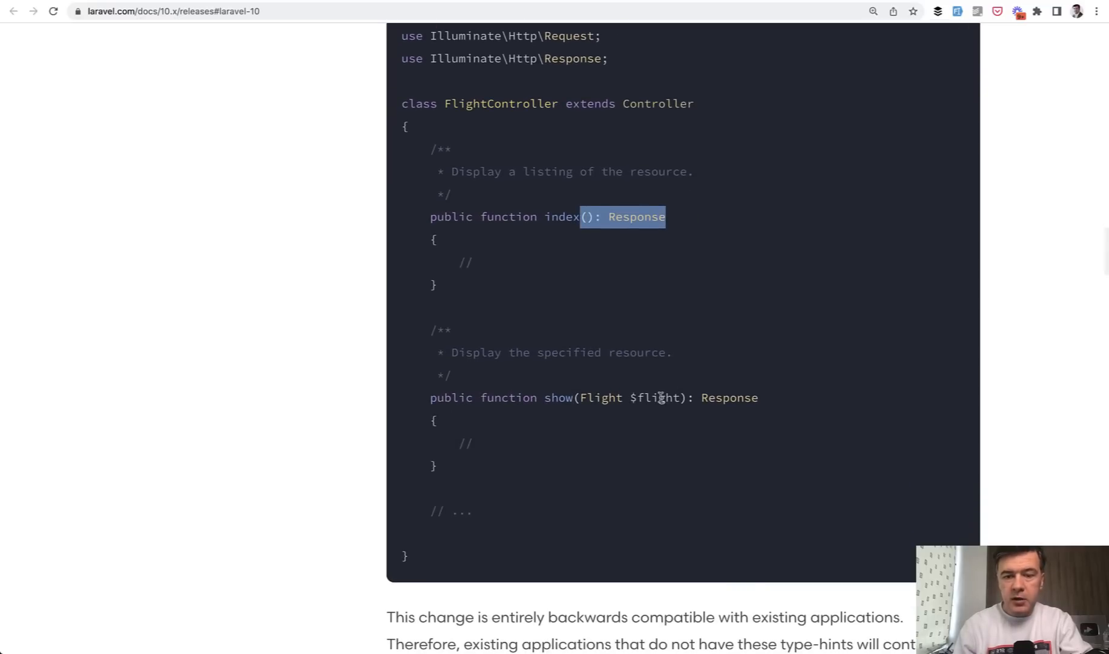
left_click_drag(658, 398, 759, 399)
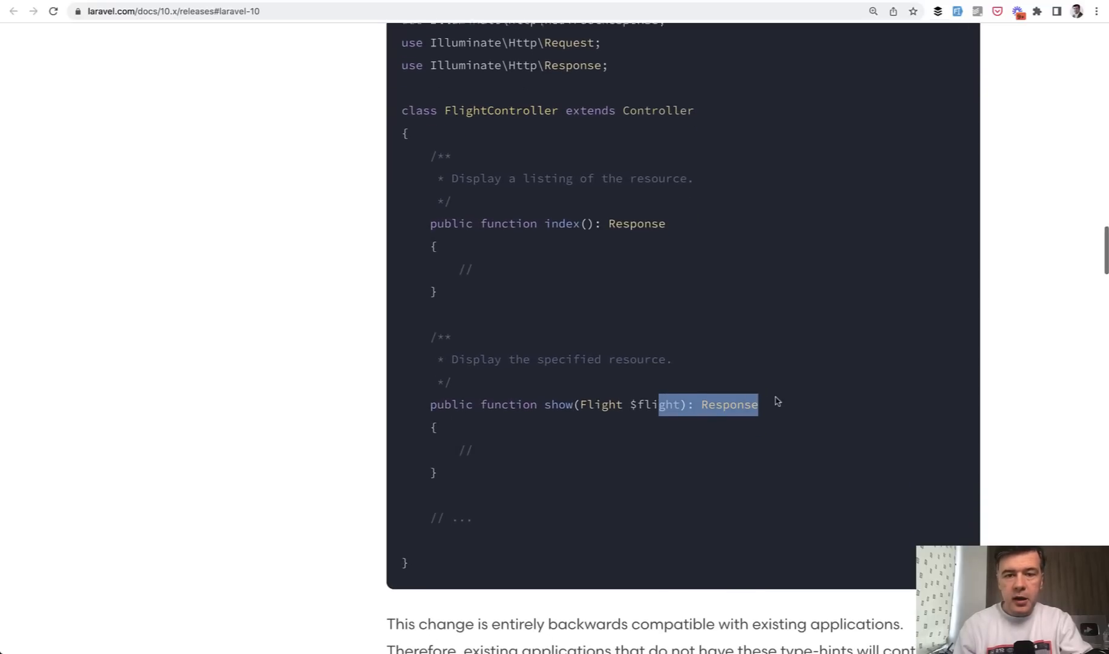
scroll(776, 400, "up", 4)
scroll(776, 399, "up", 1)
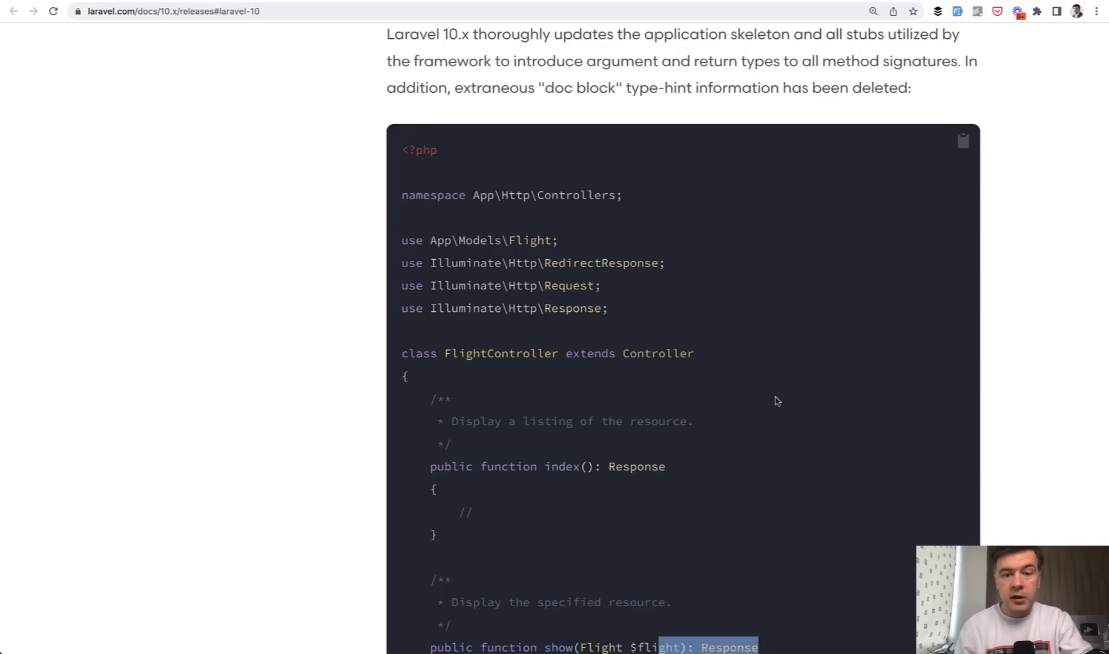
scroll(775, 400, "down", 2)
scroll(736, 329, "down", 2)
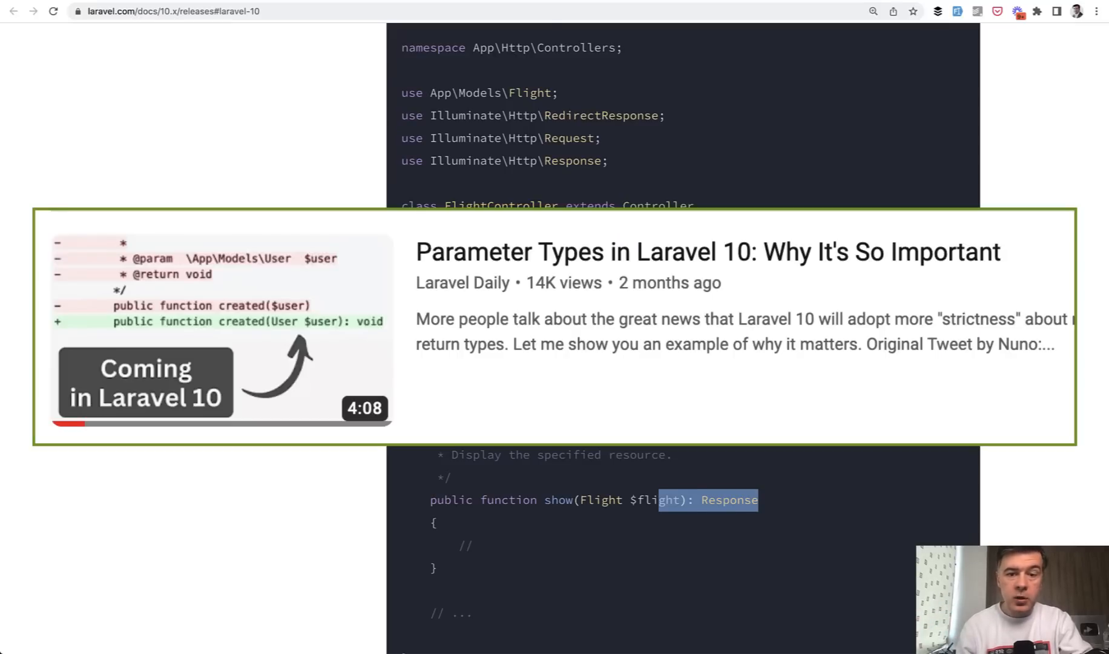
scroll(661, 252, "down", 1)
scroll(661, 253, "down", 1)
scroll(661, 252, "down", 1)
scroll(520, 312, "down", 1)
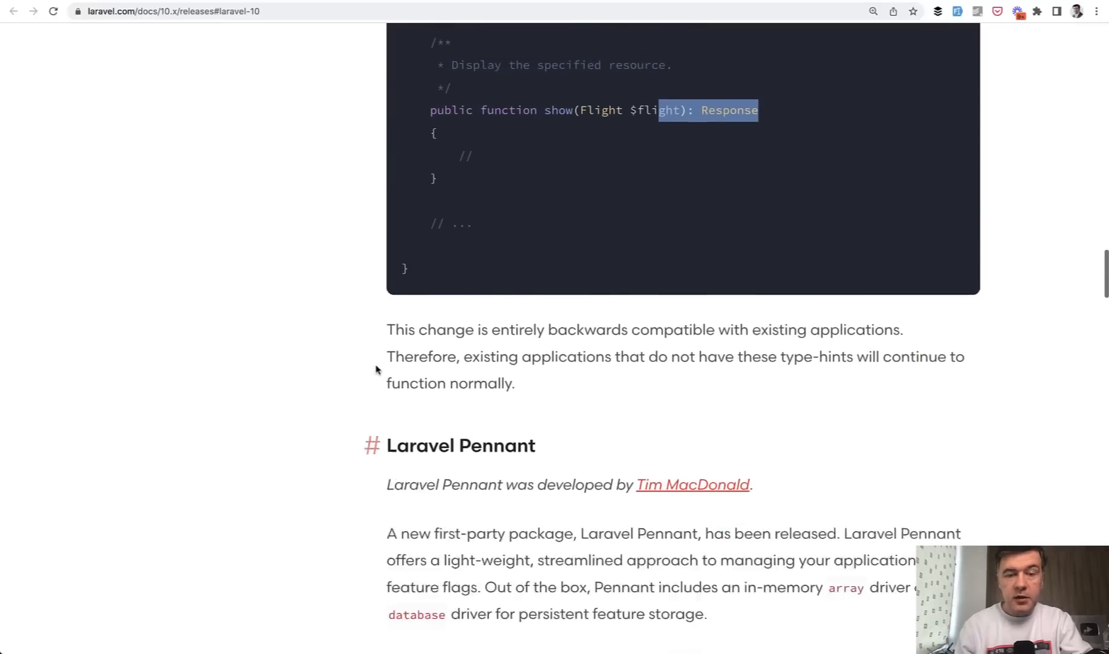
scroll(376, 370, "down", 3)
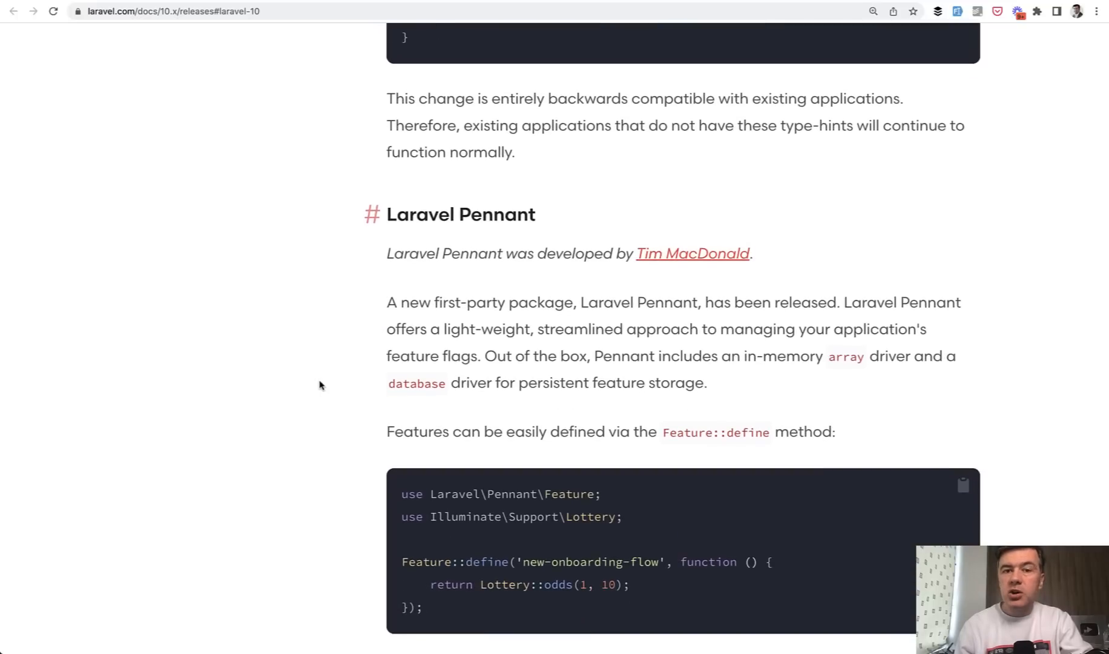
scroll(320, 385, "down", 1)
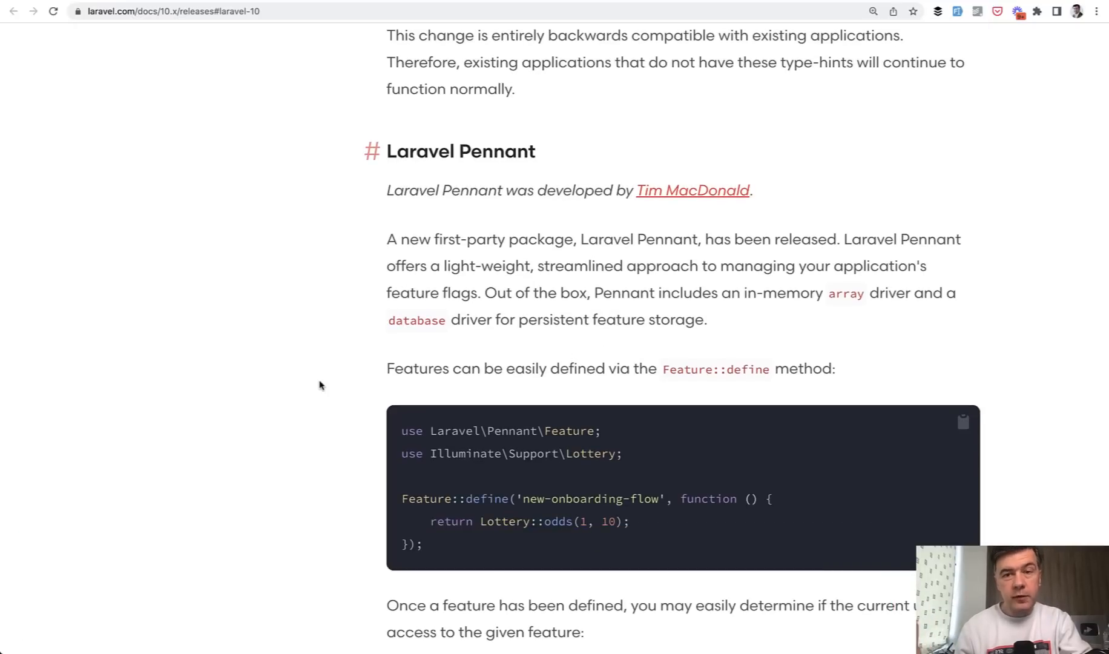
scroll(320, 385, "down", 1)
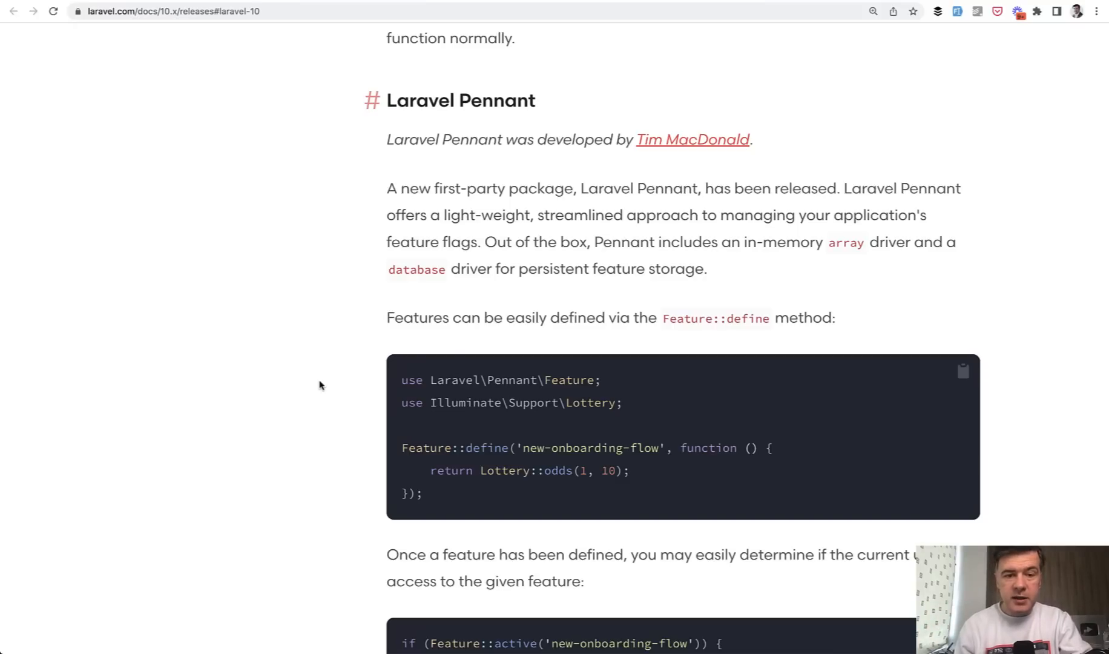
scroll(319, 385, "down", 2)
scroll(319, 385, "down", 2)
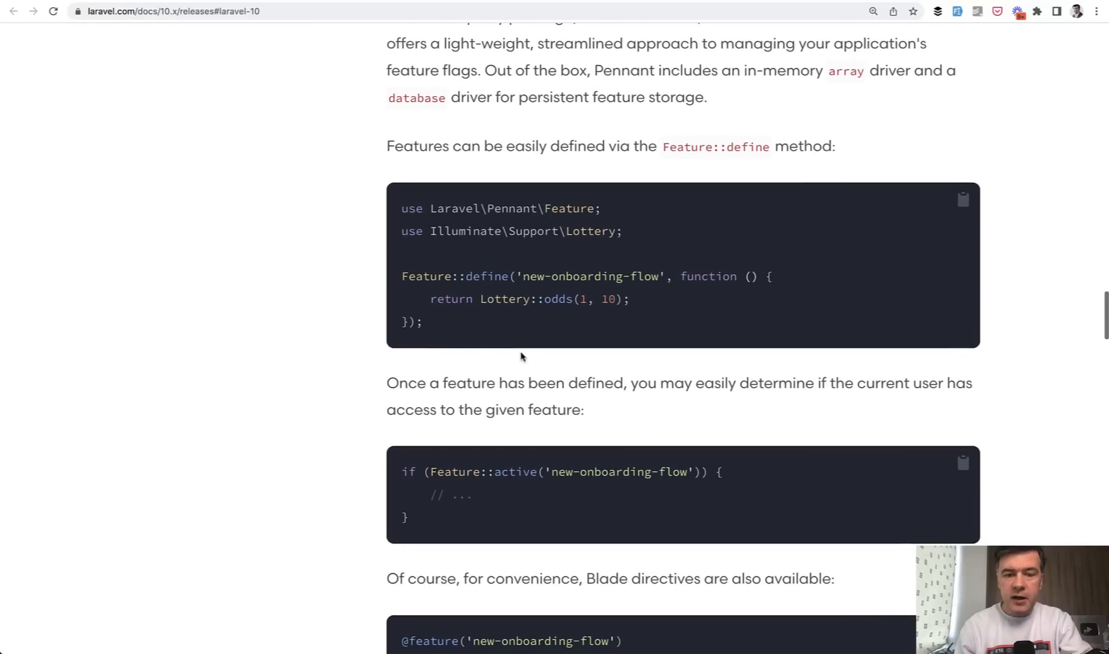
Step: Highlight the Feature::define closure and its odds(1, 10) lottery call in the Pennant example
left_click_drag(521, 326, 490, 276)
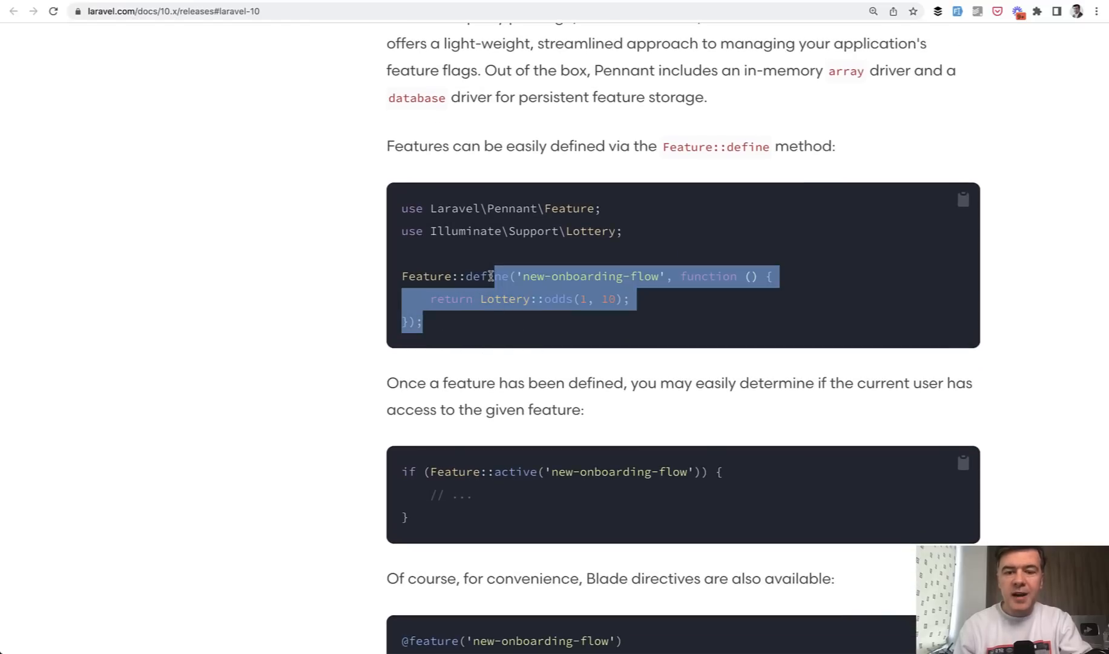
left_click(490, 275)
left_click_drag(546, 305, 649, 301)
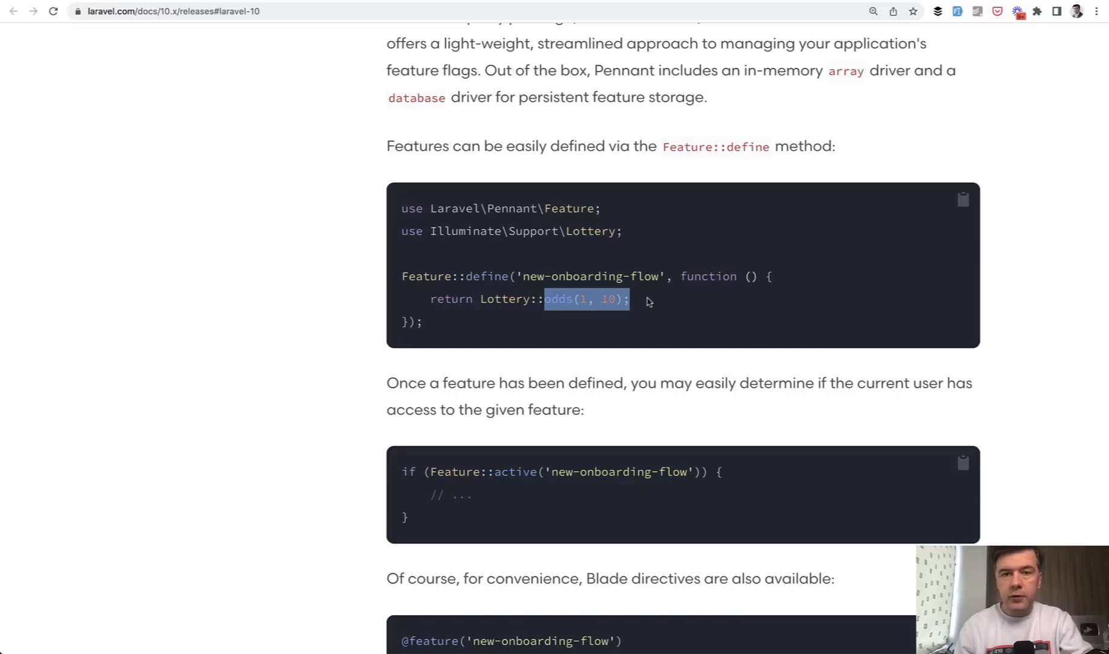
scroll(648, 301, "down", 1)
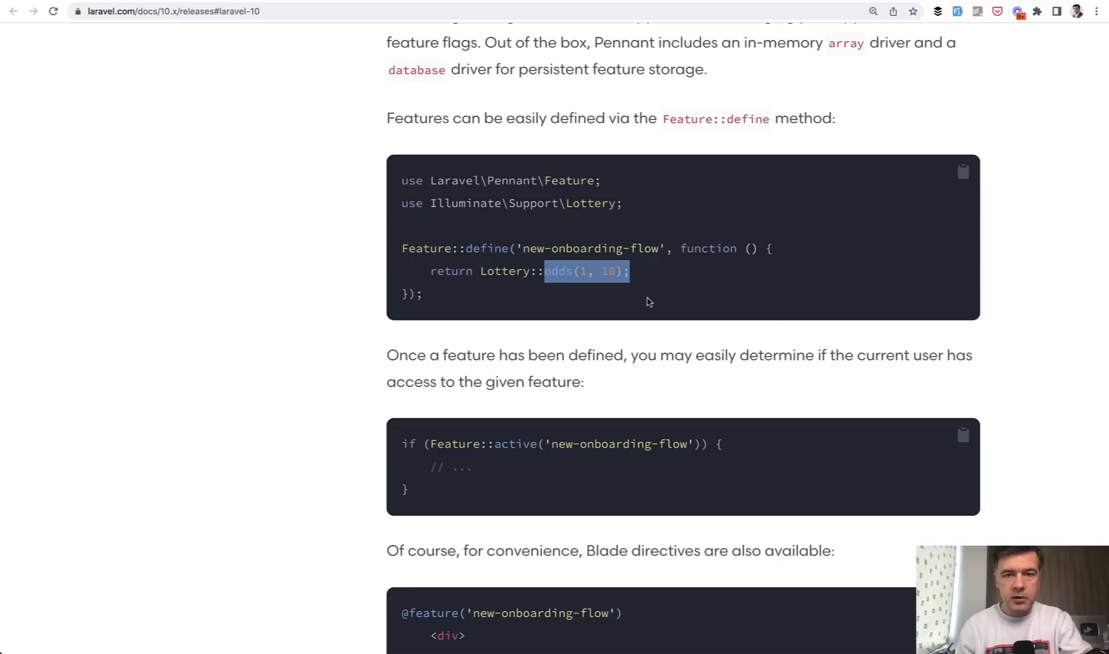
scroll(649, 301, "down", 2)
scroll(648, 301, "down", 5)
scroll(649, 302, "down", 3)
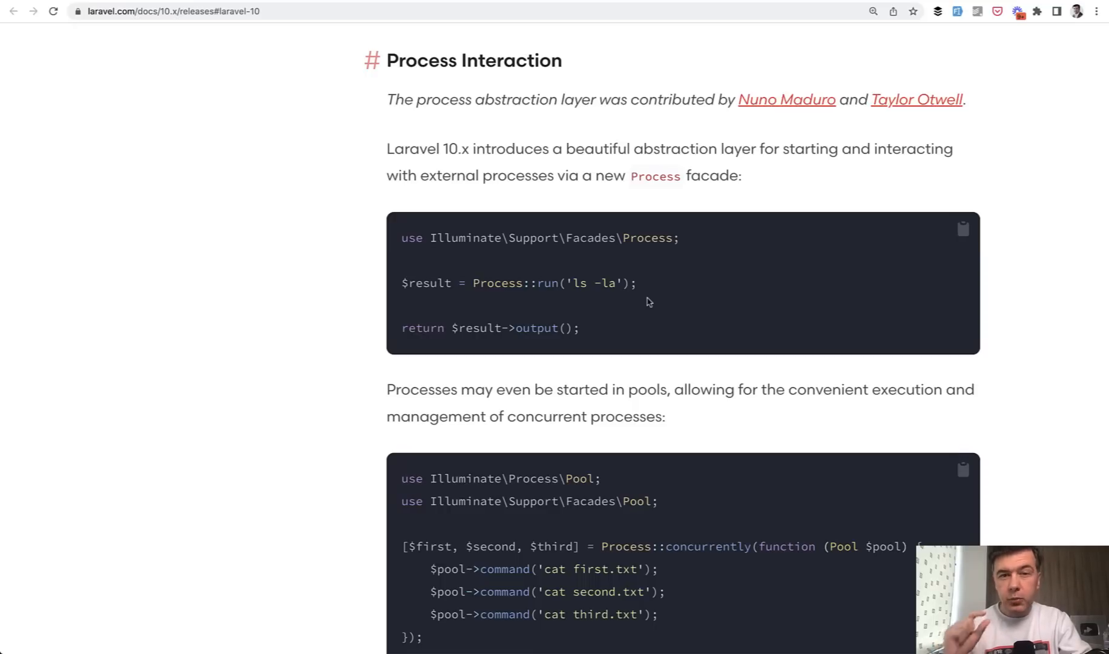
scroll(647, 301, "down", 1)
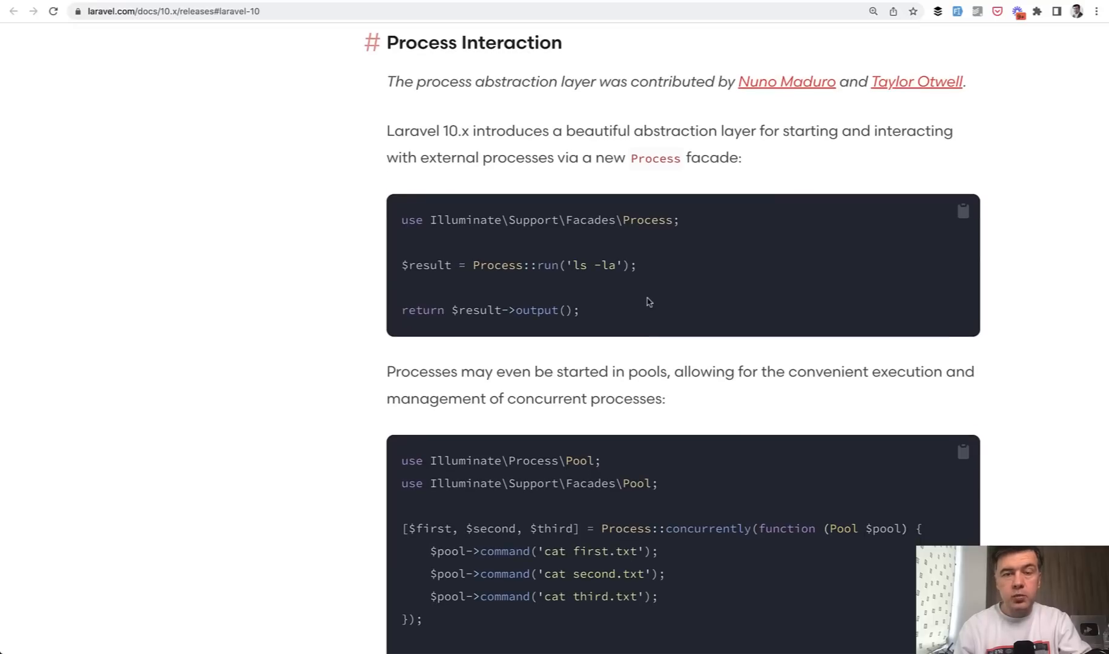
scroll(647, 301, "down", 1)
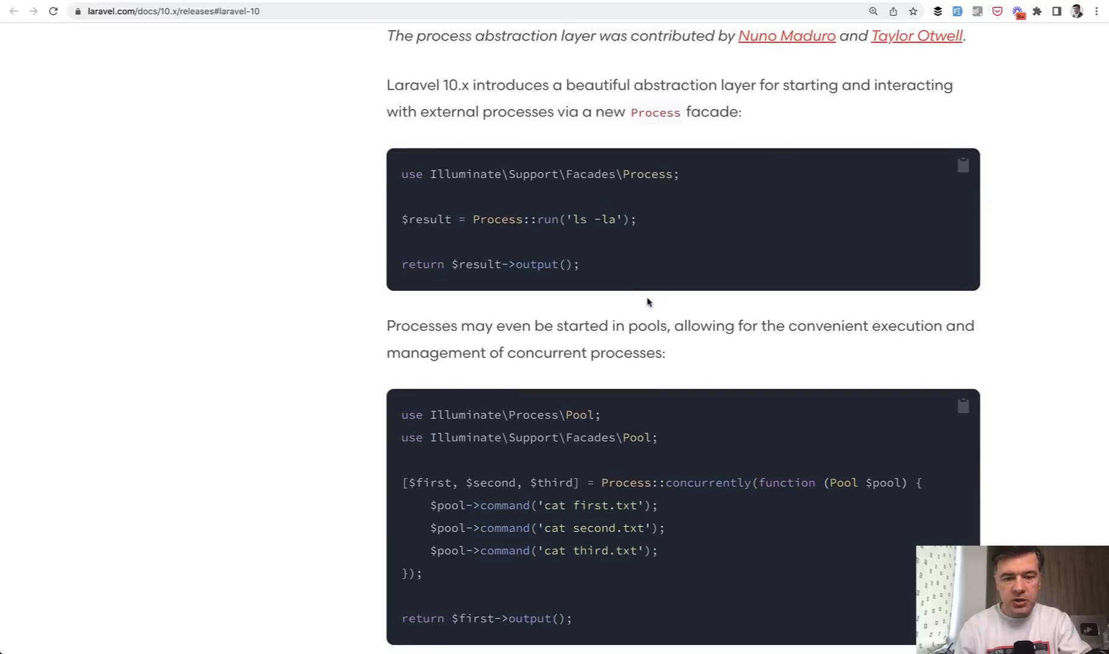
scroll(647, 301, "down", 1)
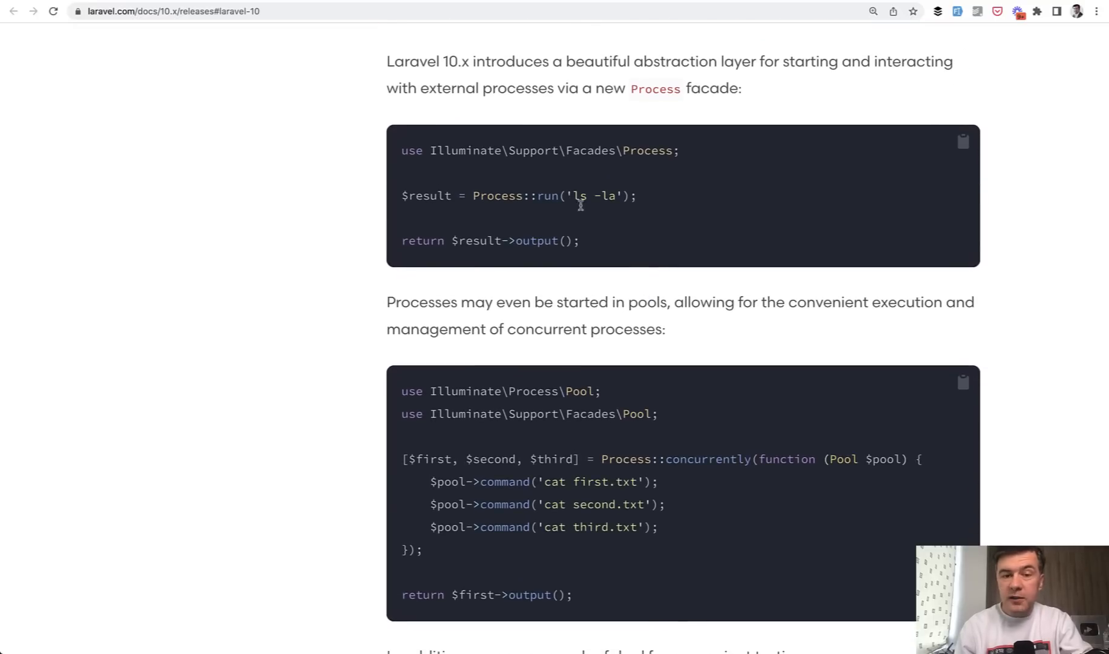
scroll(588, 209, "down", 1)
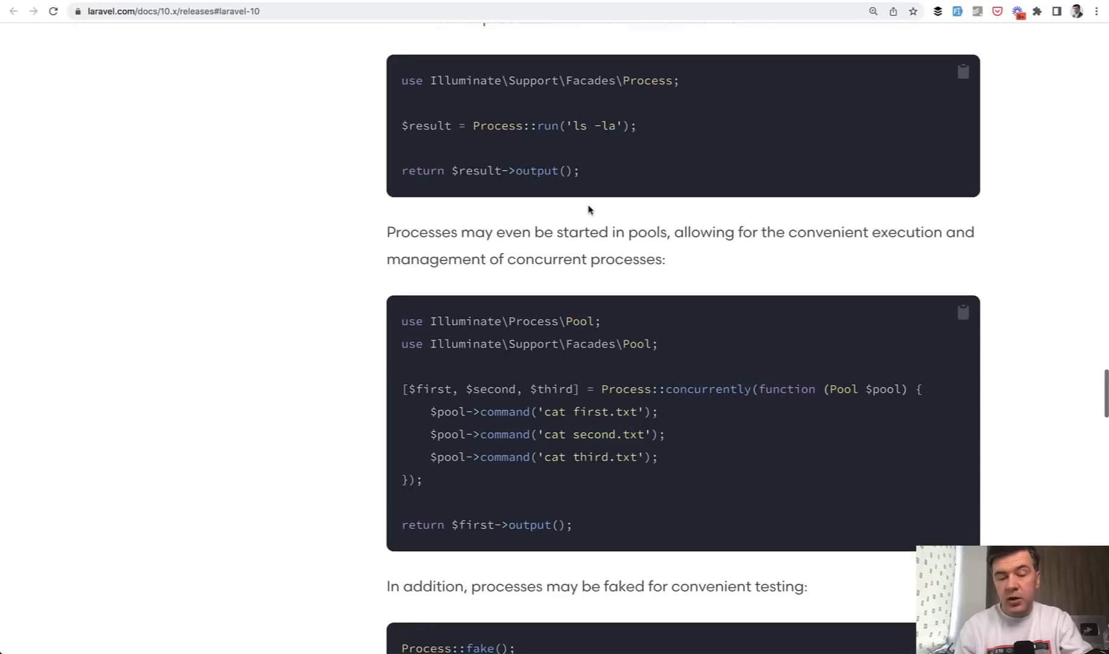
scroll(587, 208, "down", 3)
Step: Highlight the three pooled cat commands in the Process pool example
left_click_drag(540, 238, 605, 287)
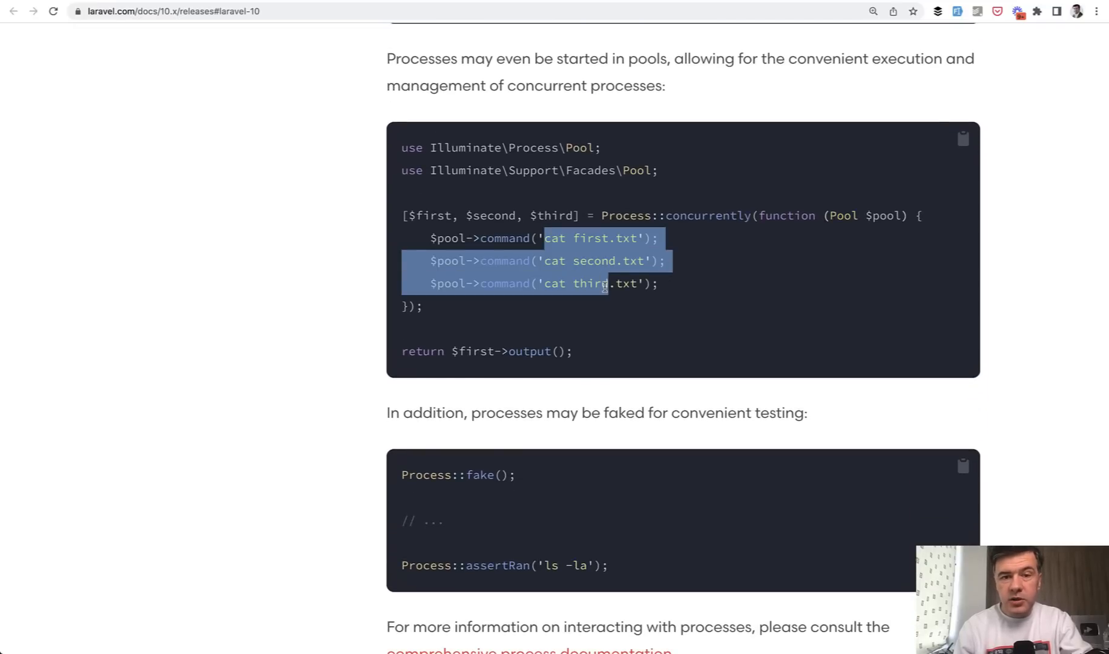
scroll(605, 287, "down", 1)
scroll(605, 287, "up", 2)
scroll(605, 287, "up", 1)
scroll(604, 287, "down", 4)
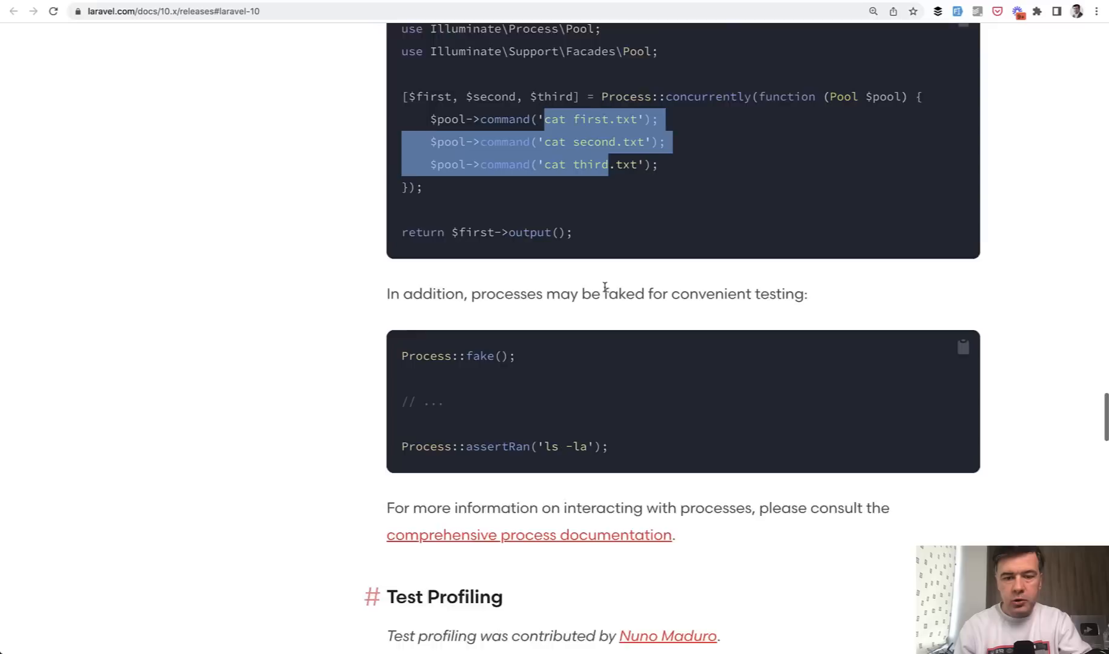
scroll(605, 287, "down", 1)
scroll(604, 291, "down", 1)
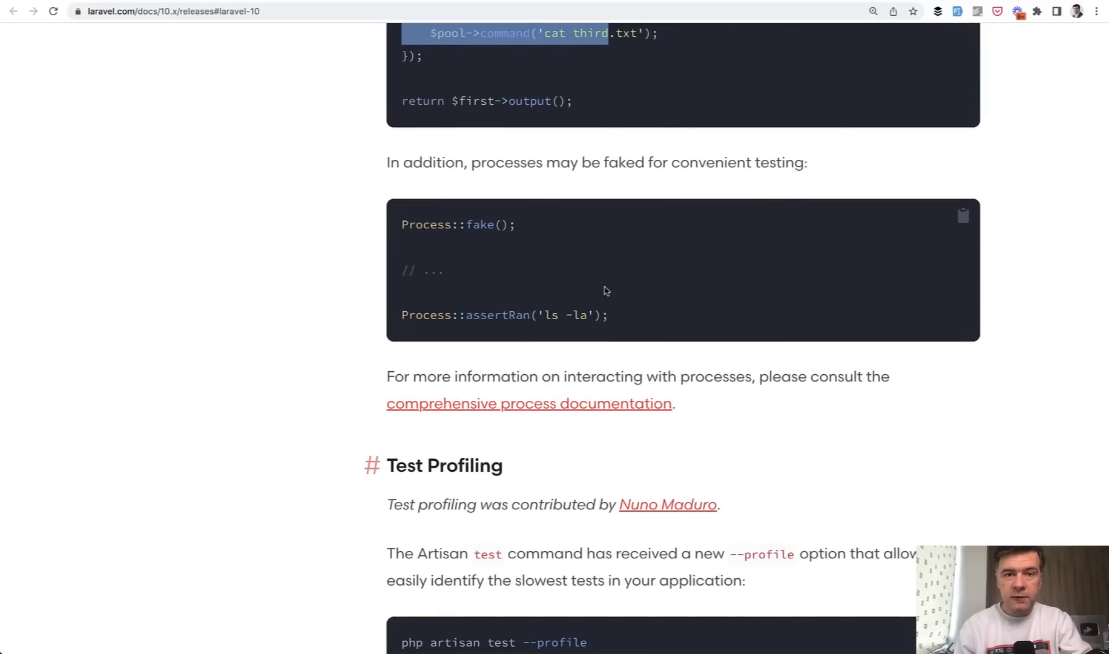
scroll(605, 290, "down", 1)
scroll(605, 290, "down", 2)
scroll(605, 290, "down", 1)
scroll(605, 291, "down", 1)
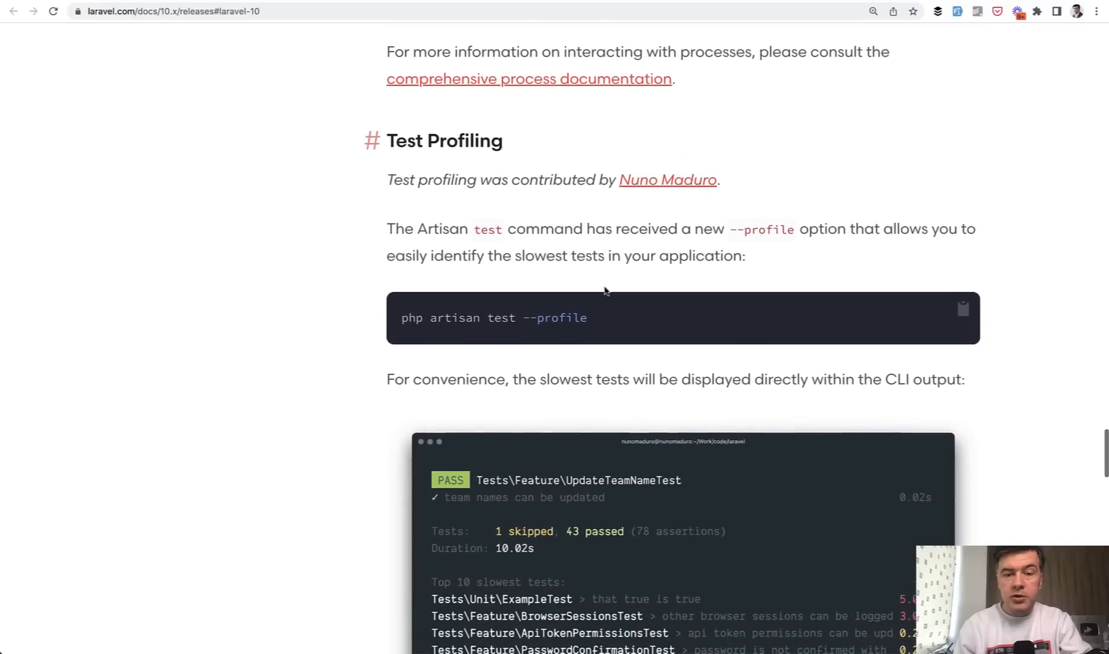
scroll(605, 291, "down", 1)
scroll(606, 289, "down", 1)
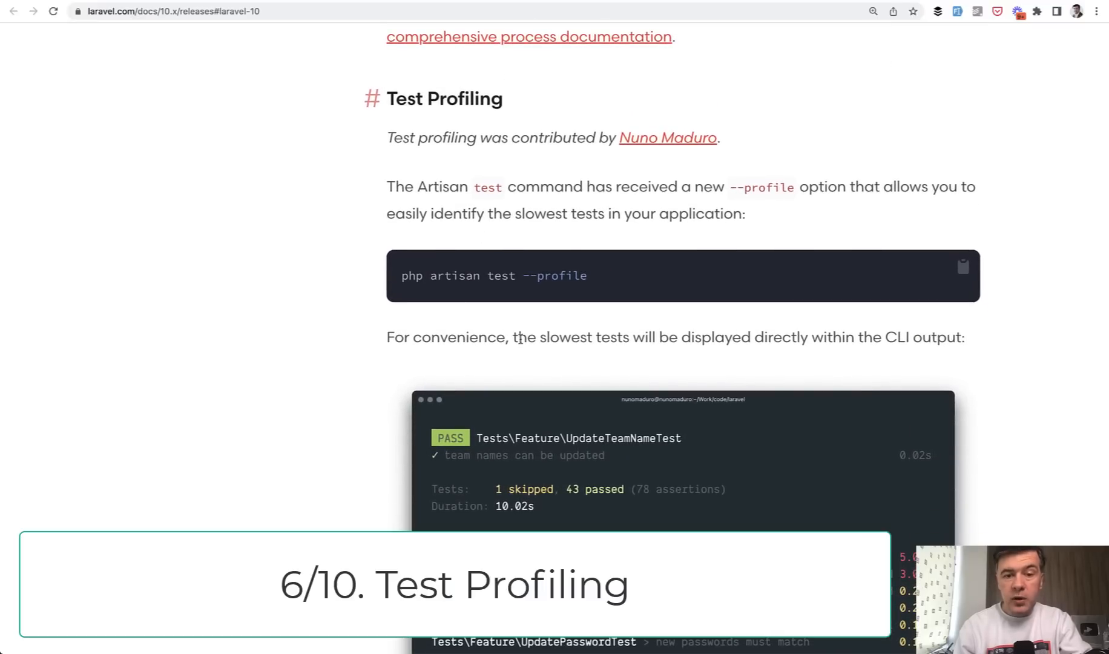
scroll(520, 337, "down", 1)
scroll(543, 253, "down", 2)
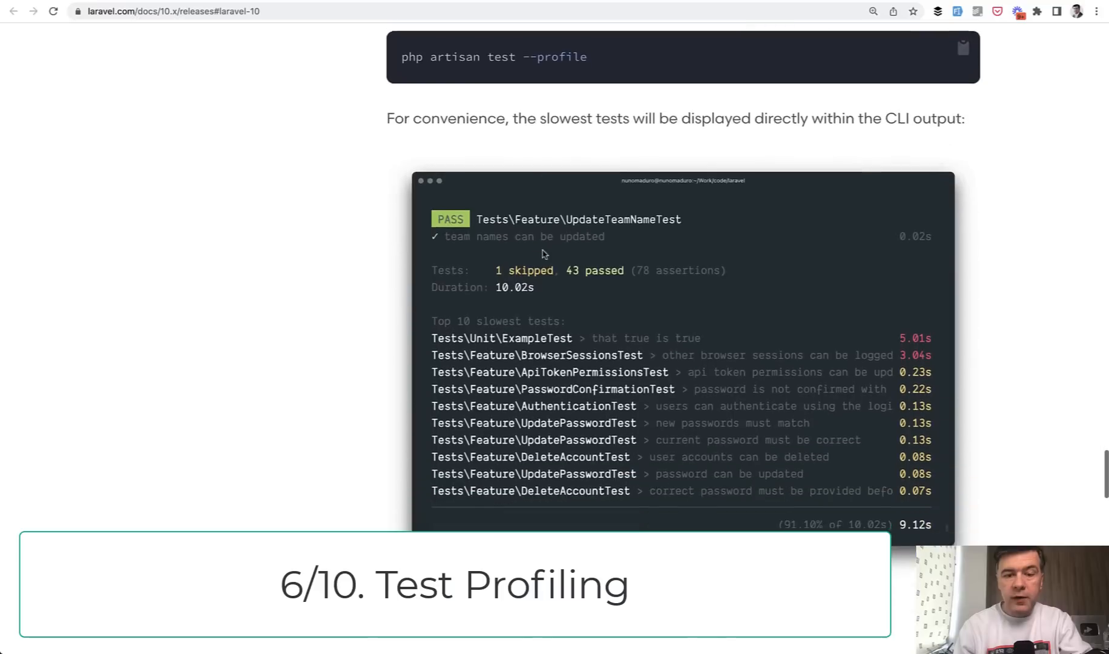
scroll(543, 253, "down", 1)
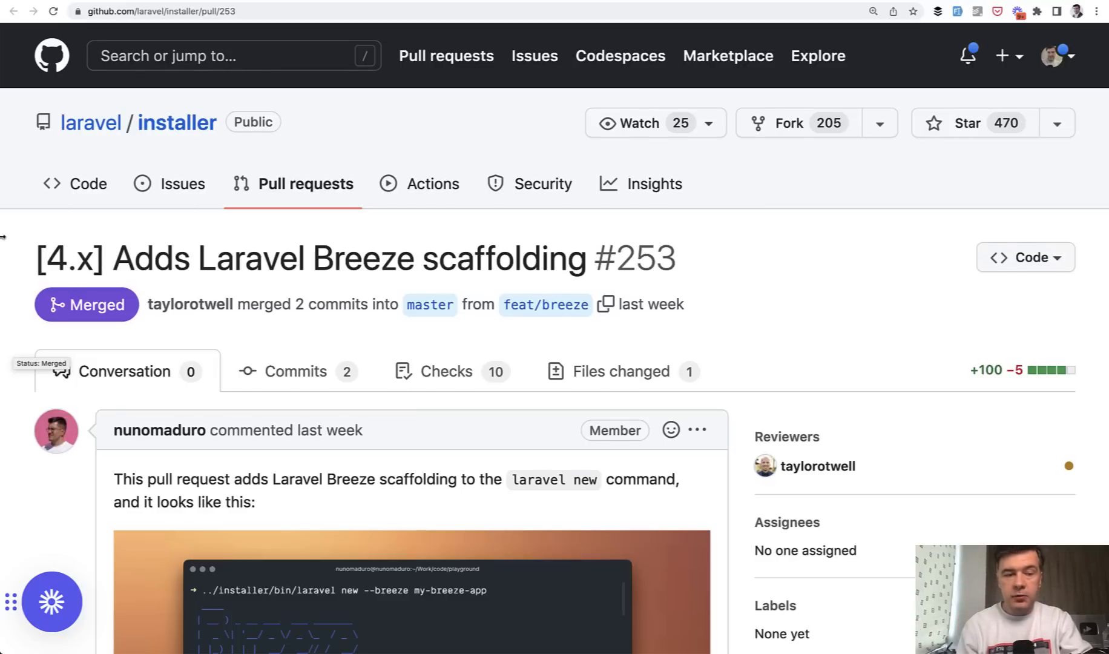
scroll(3, 236, "down", 3)
scroll(3, 236, "down", 1)
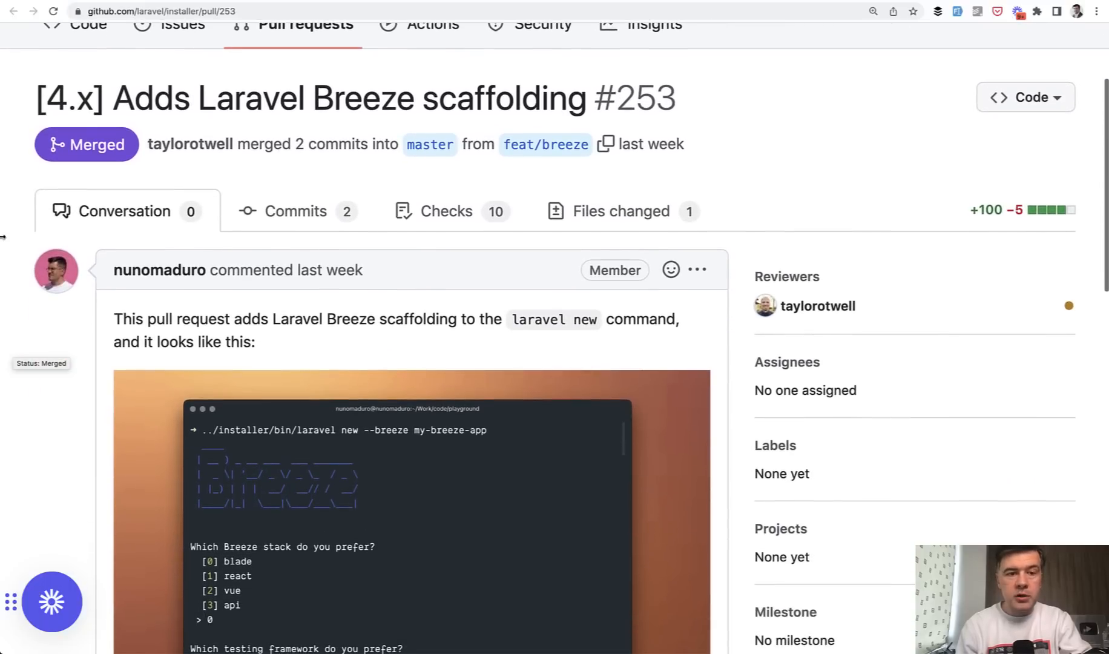
scroll(2, 236, "down", 2)
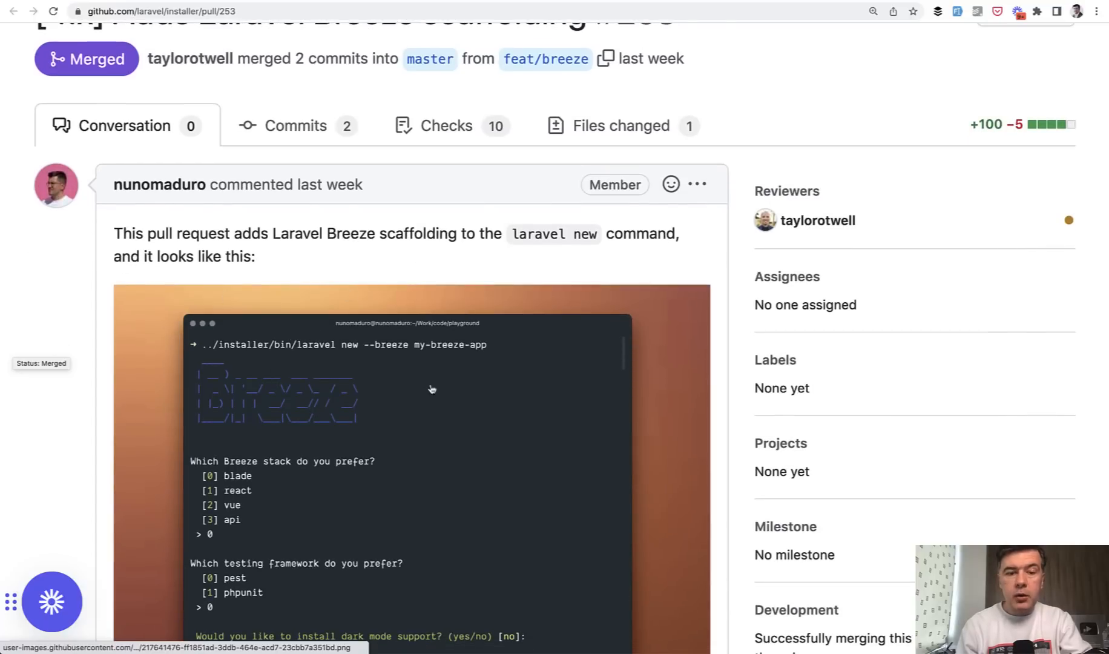
scroll(394, 401, "up", 1)
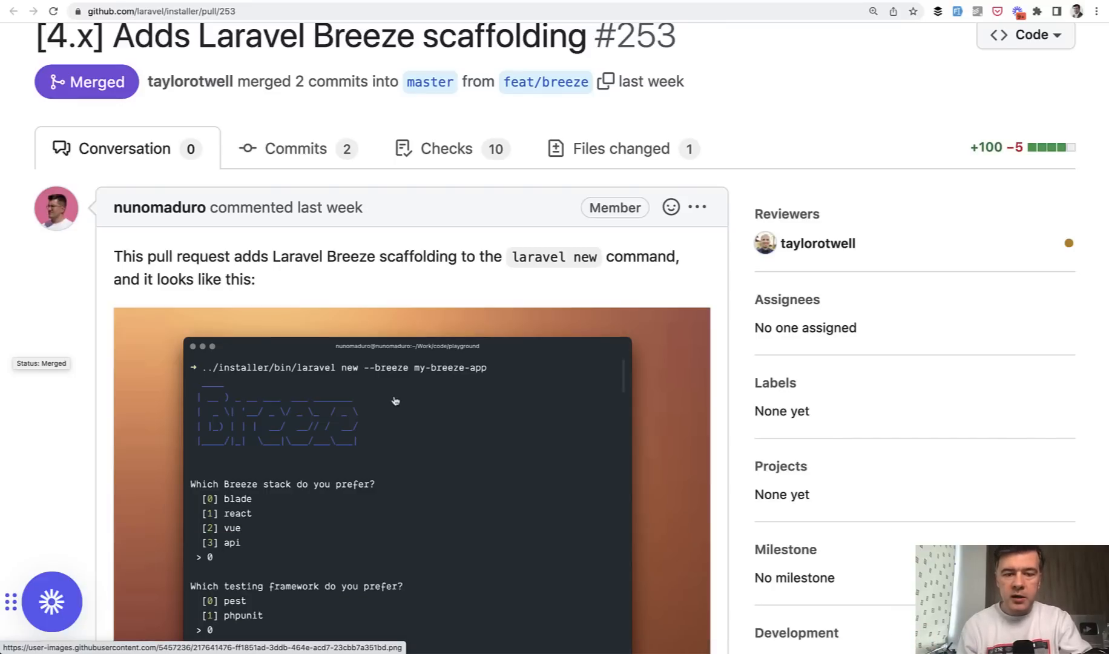
scroll(394, 400, "down", 1)
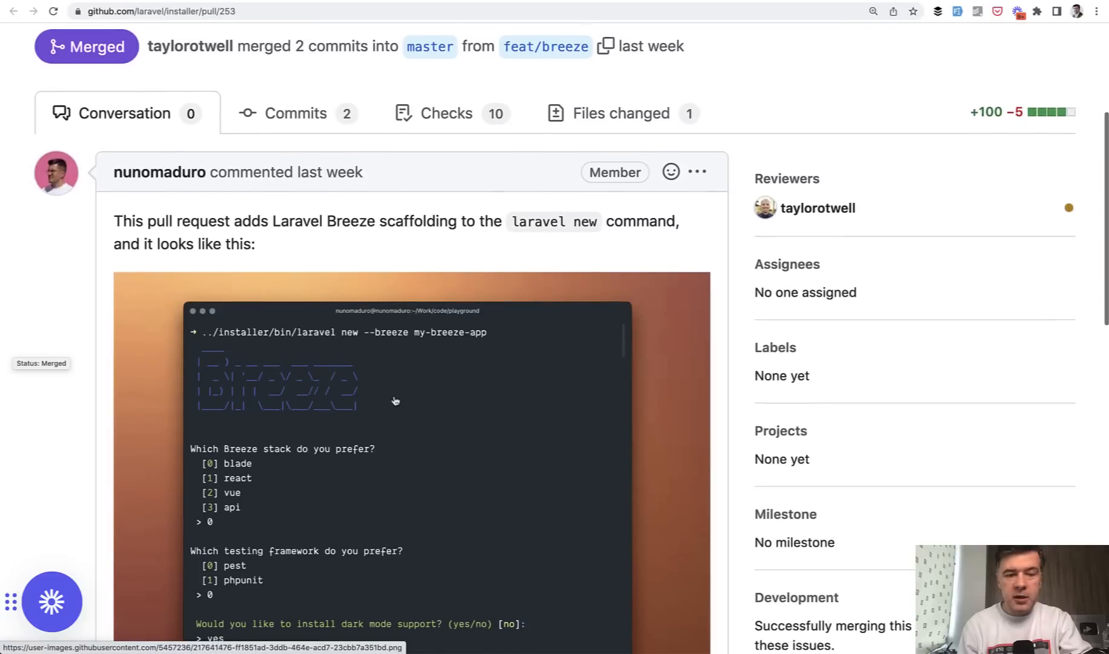
scroll(394, 400, "down", 1)
scroll(394, 399, "down", 1)
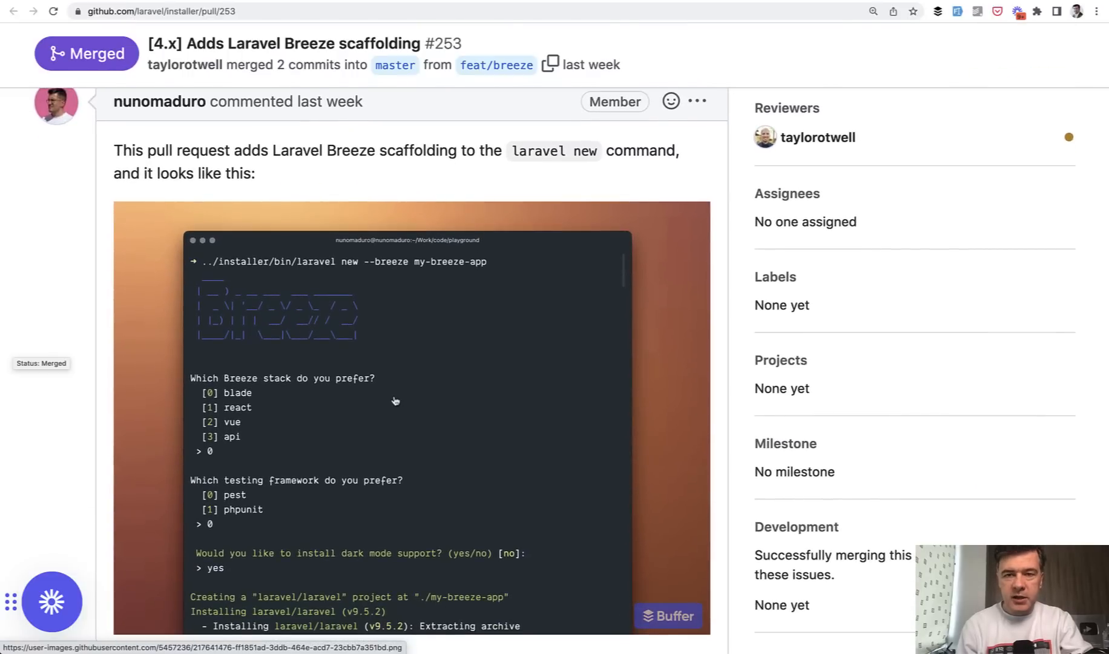
scroll(395, 399, "down", 1)
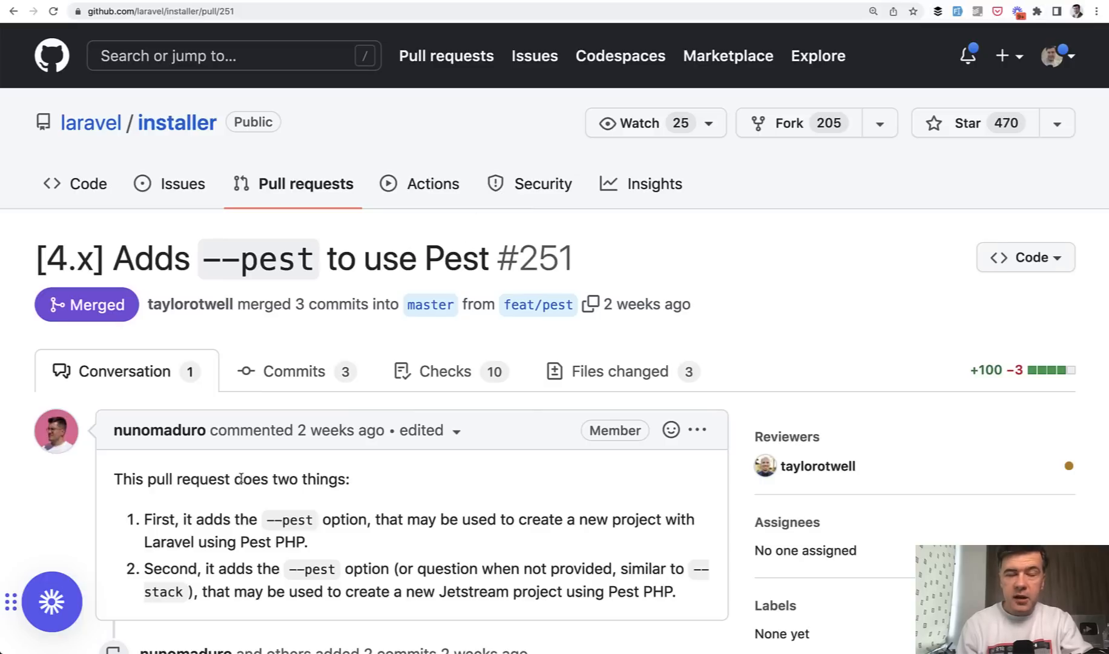
scroll(240, 479, "down", 5)
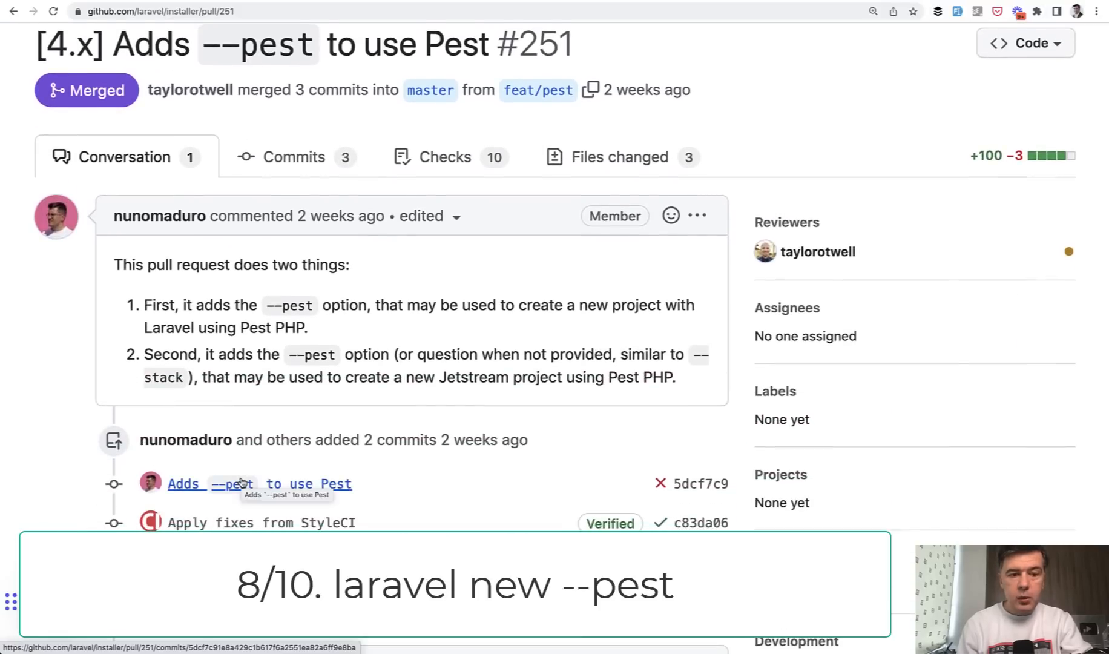
scroll(239, 481, "up", 1)
scroll(259, 347, "down", 3)
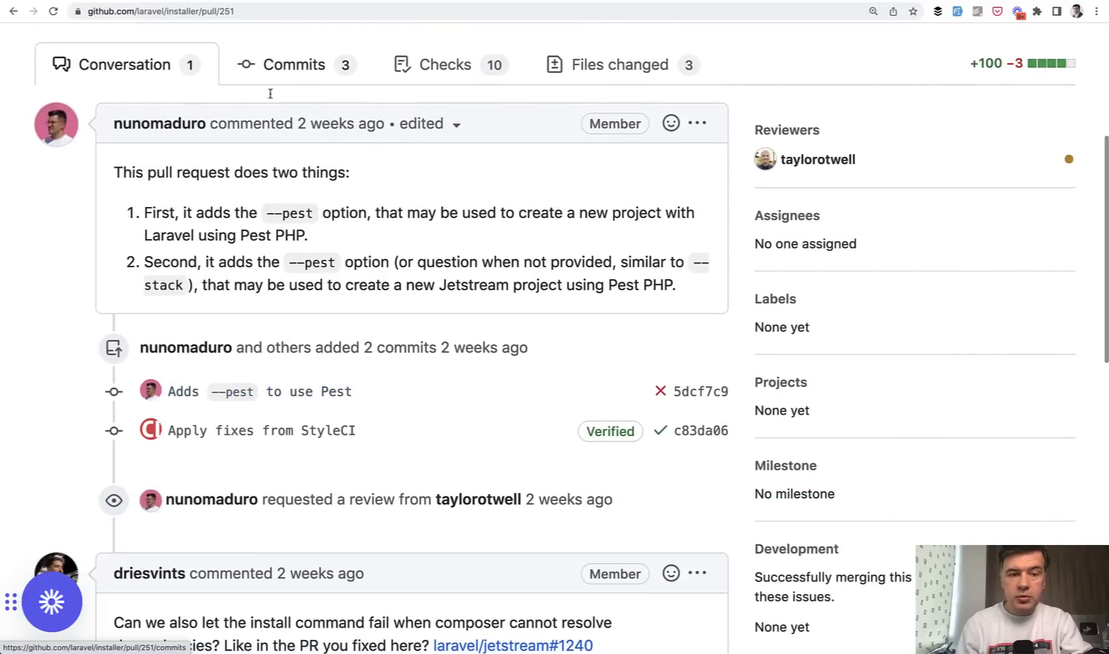
Step: Review PR #251's files changed, marking the tests/Feature/ExampleTest path replaced in NewCommand.php
left_click(598, 65)
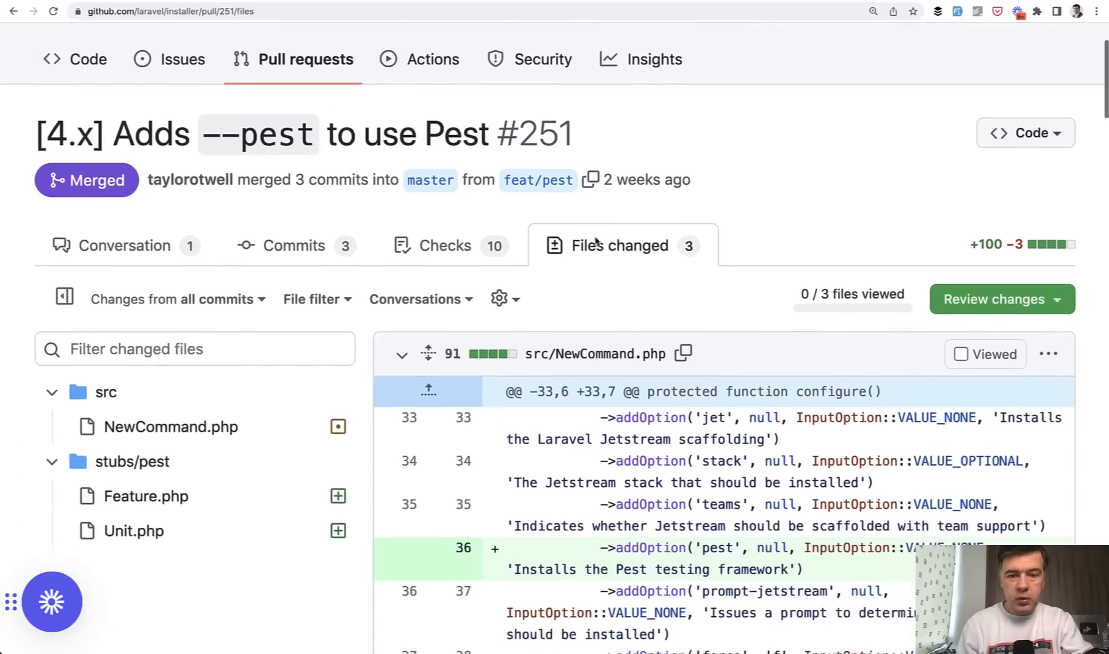
scroll(595, 241, "down", 3)
scroll(595, 241, "down", 4)
scroll(595, 241, "down", 4)
scroll(595, 241, "down", 3)
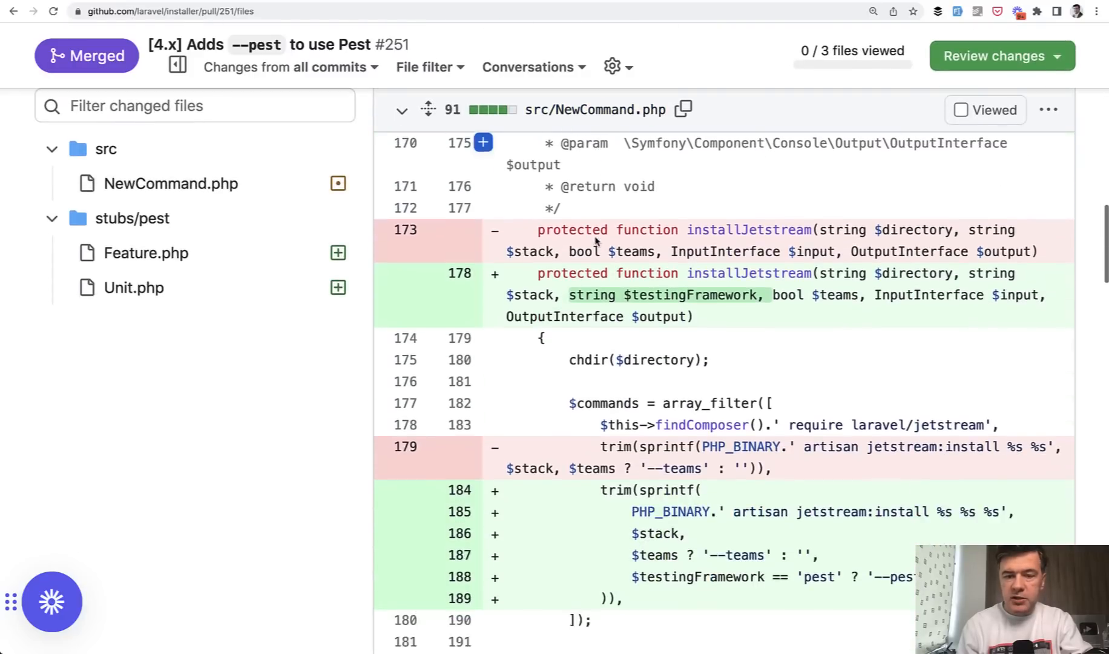
scroll(595, 241, "down", 2)
scroll(595, 241, "down", 4)
scroll(595, 241, "down", 5)
scroll(595, 238, "down", 3)
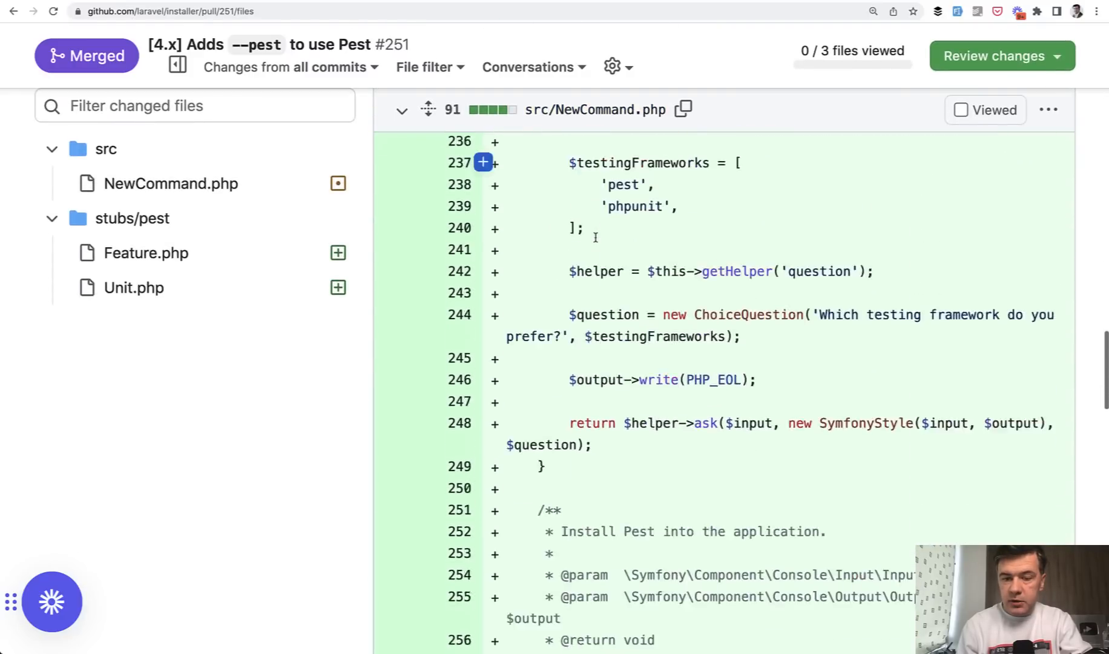
scroll(595, 238, "down", 3)
scroll(595, 238, "down", 2)
scroll(595, 238, "down", 1)
scroll(595, 239, "up", 1)
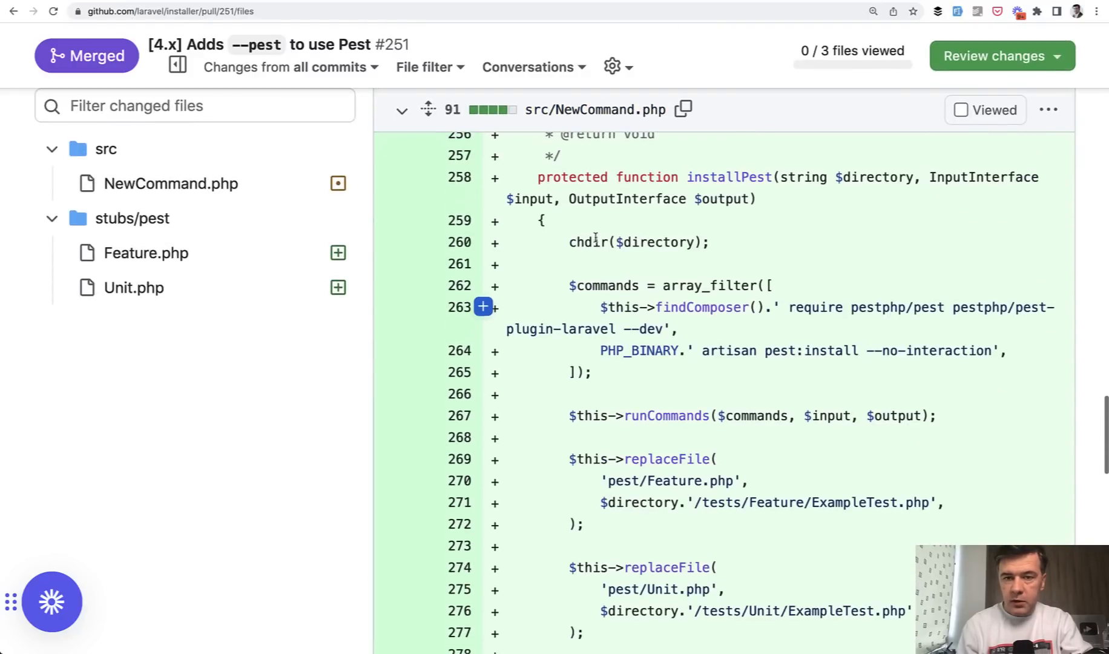
scroll(607, 338, "down", 2)
scroll(676, 347, "down", 2)
scroll(743, 356, "down", 2)
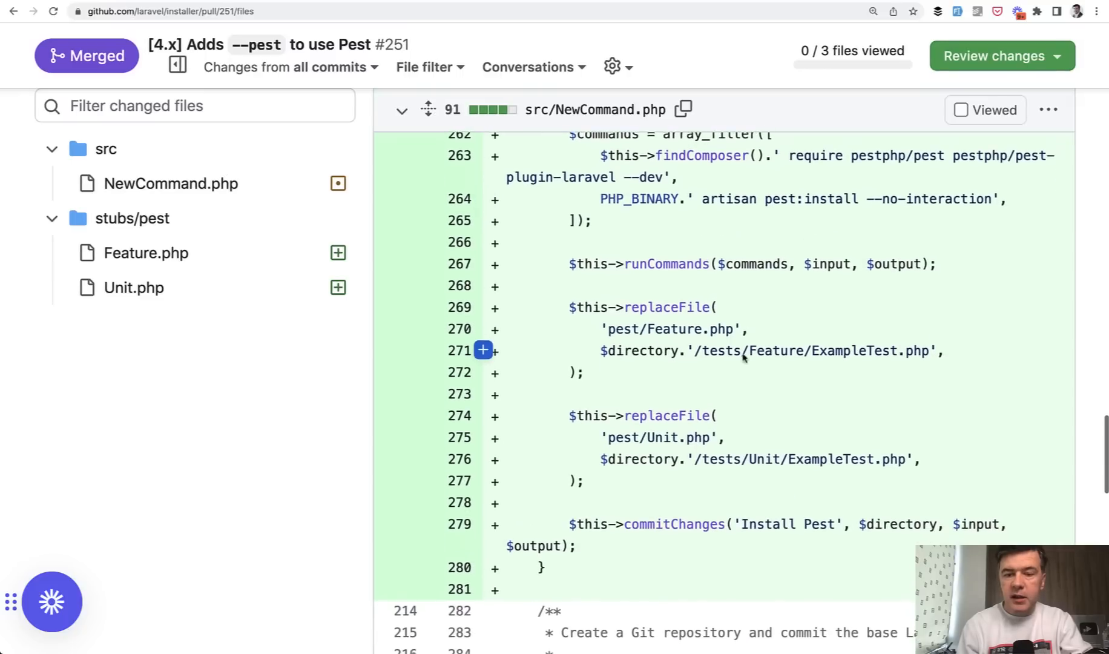
left_click_drag(717, 351, 858, 351)
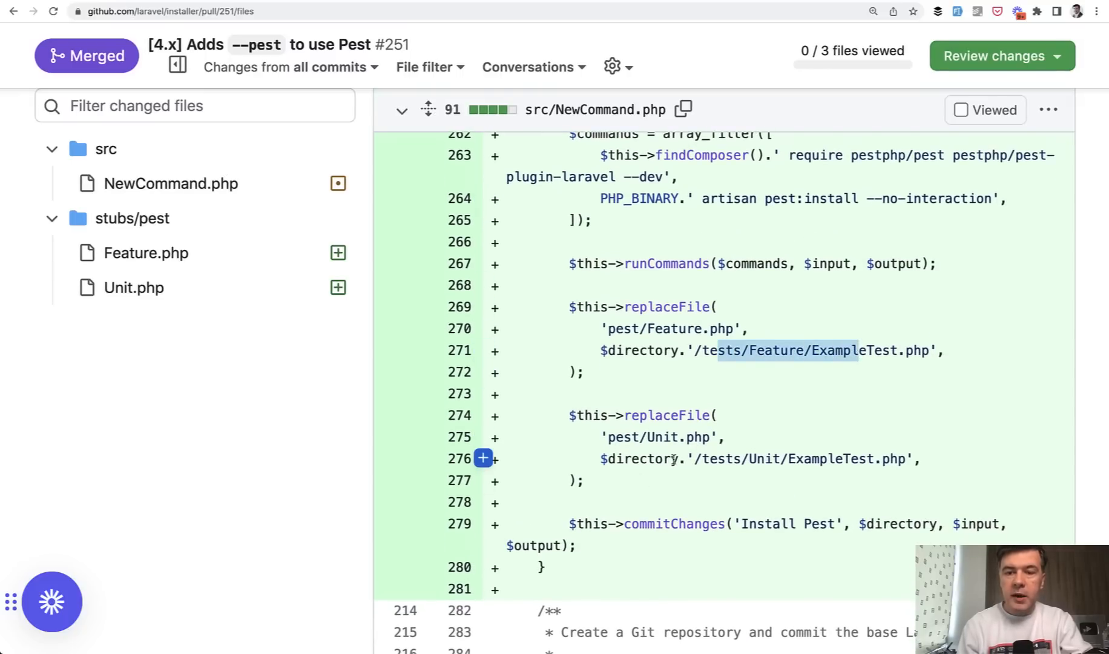
scroll(718, 446, "up", 1)
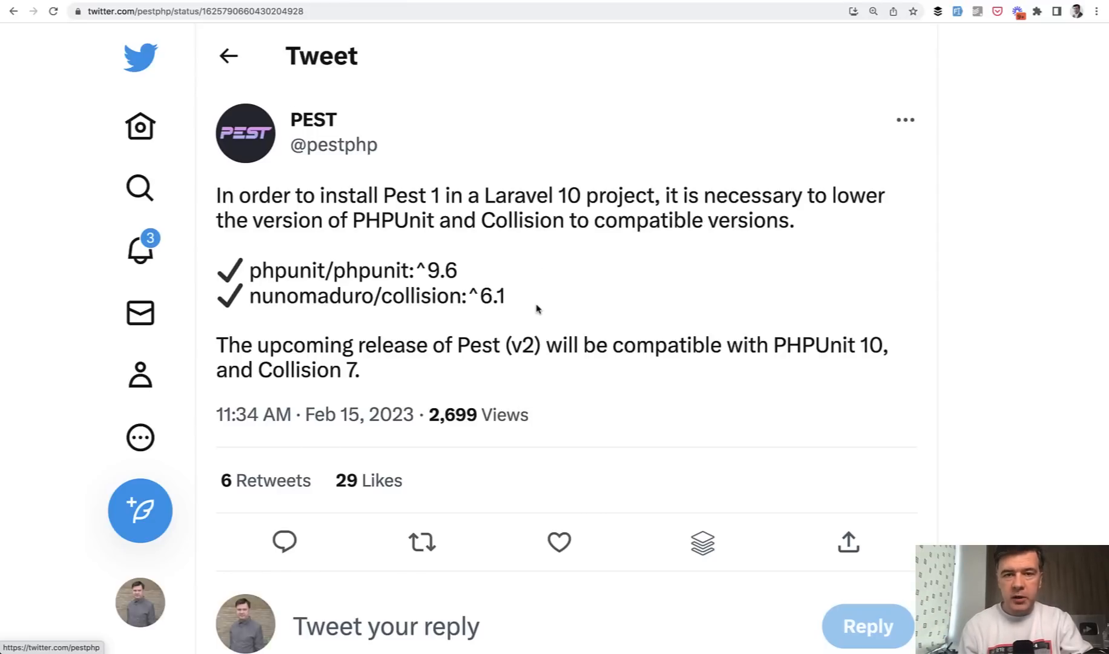
Step: Switch from the Pest tweet back to the Laravel 10.x upgrade guide
key("ctrl+Tab")
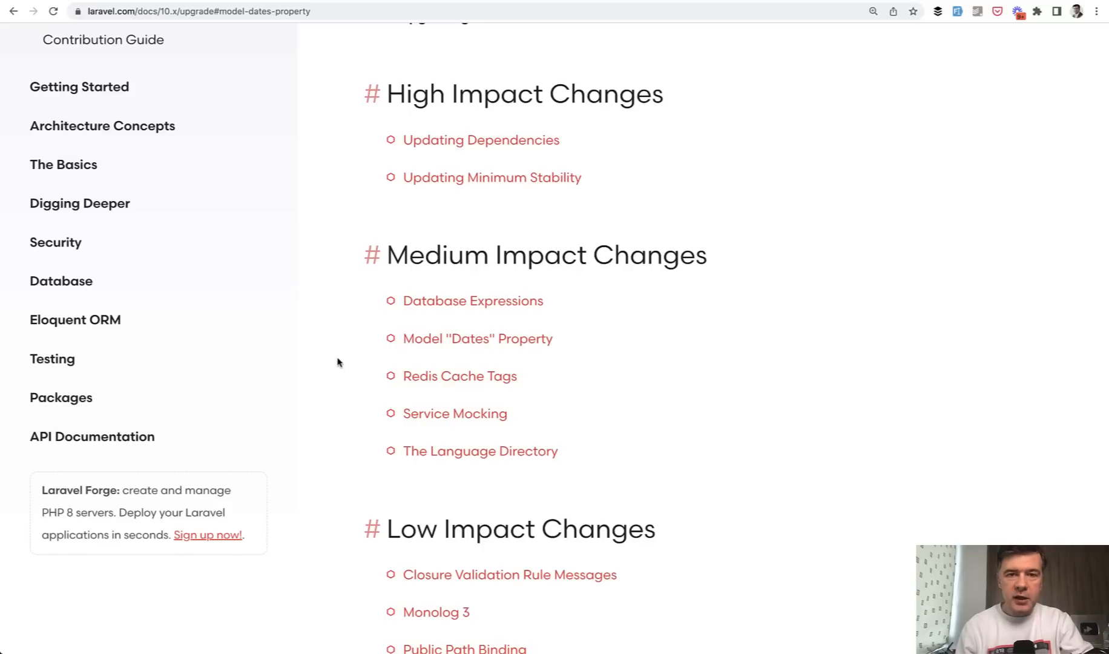
Step: Review the Model "Dates" Property section's $casts example, then bring PhpStorm's project to the front
left_click(420, 340)
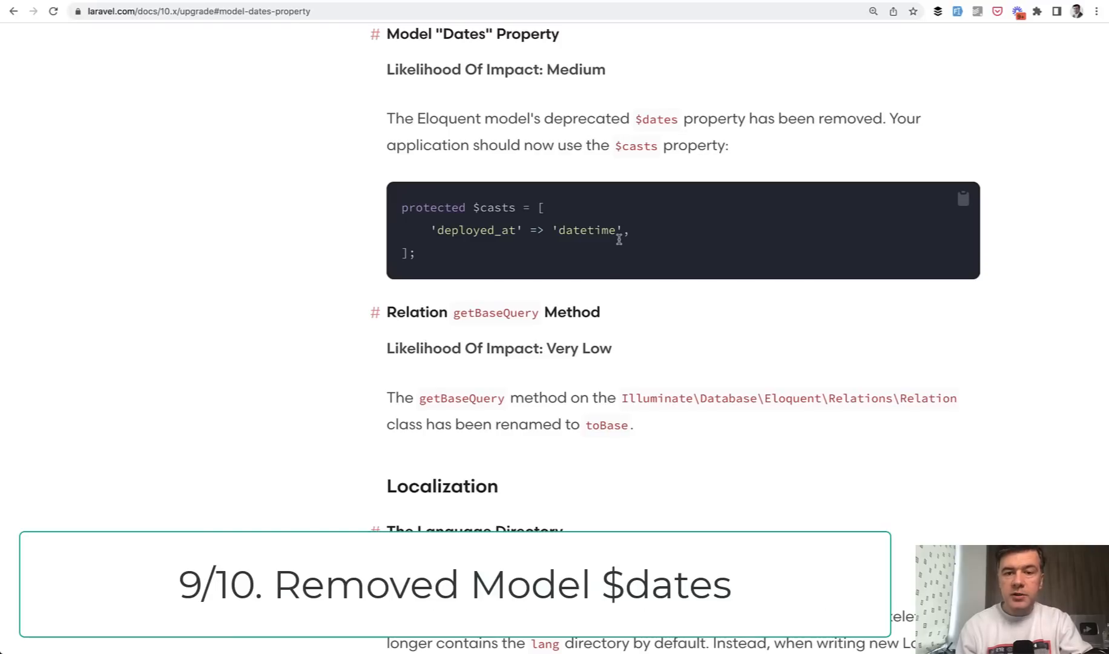
left_click_drag(474, 208, 477, 251)
left_click(476, 252)
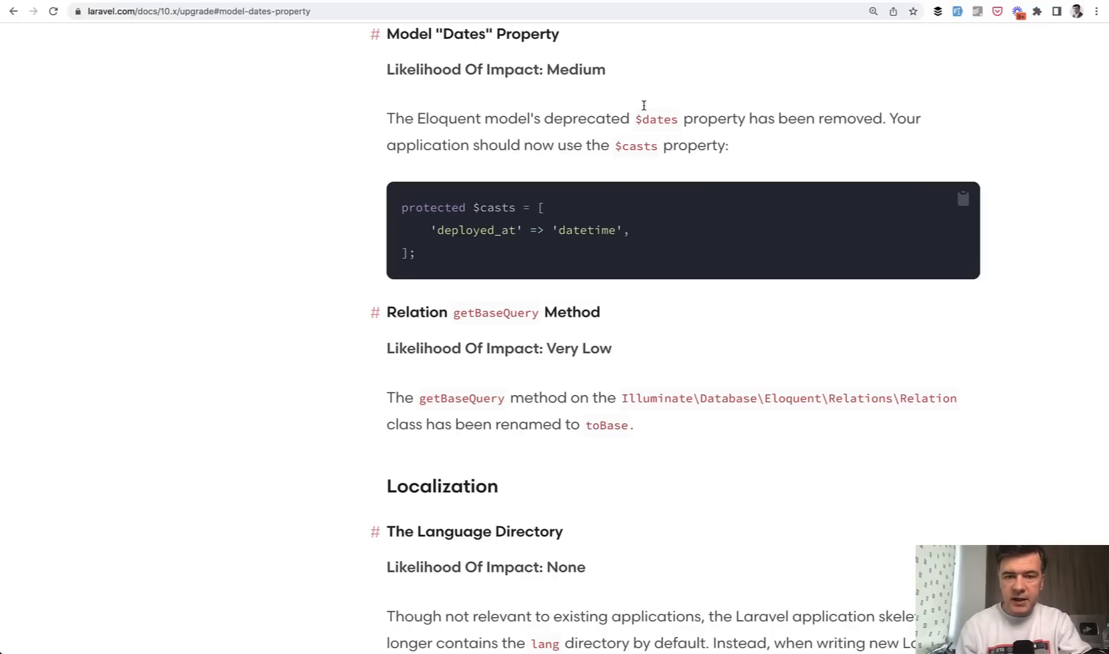
left_click_drag(483, 236, 473, 205)
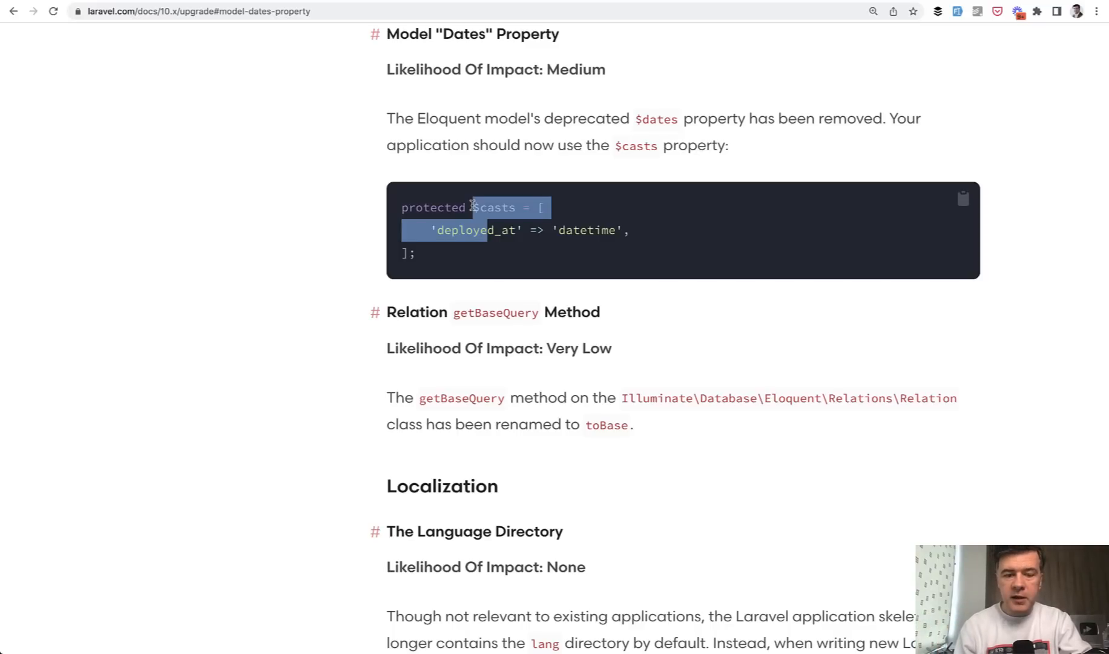
scroll(472, 205, "down", 1)
scroll(472, 204, "down", 2)
scroll(472, 204, "down", 1)
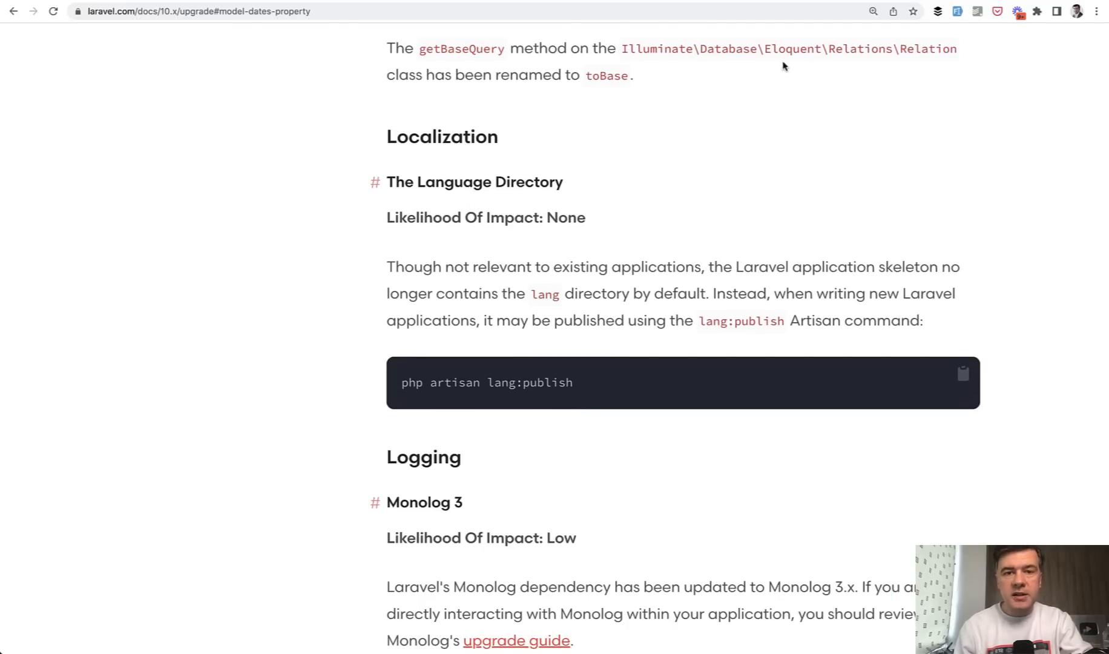
key("super+Tab")
key("super+Tab")
key("super+Tab")
key("super+Tab")
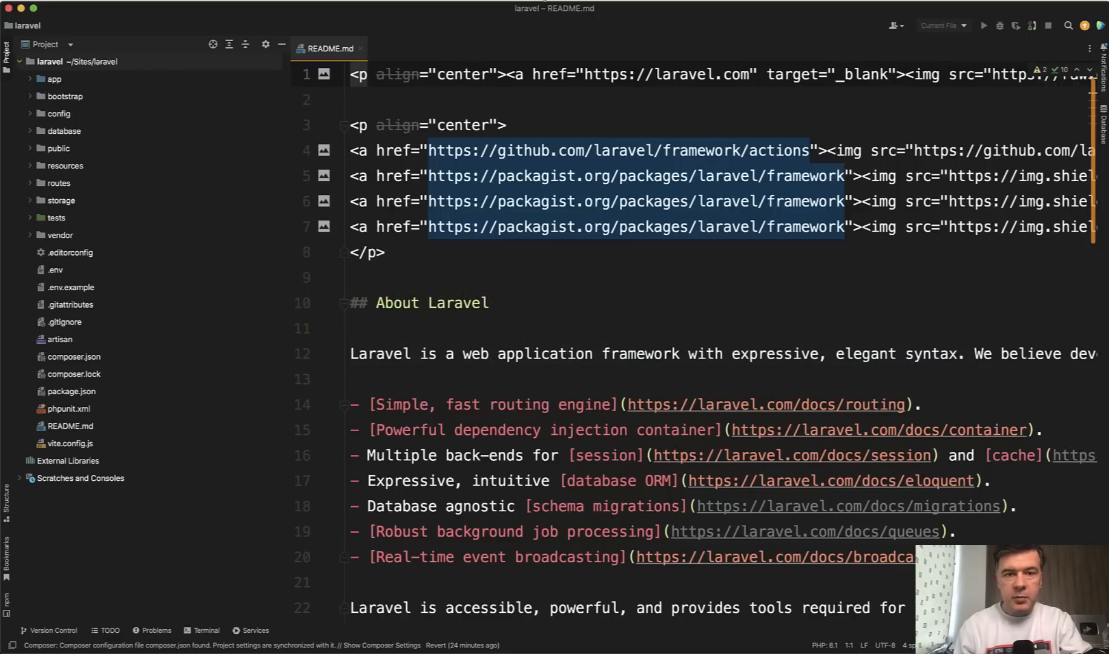
Step: Switch back to the GitHub commit removing the lang directory by default
key("super+Tab")
scroll(500, 361, "down", 4)
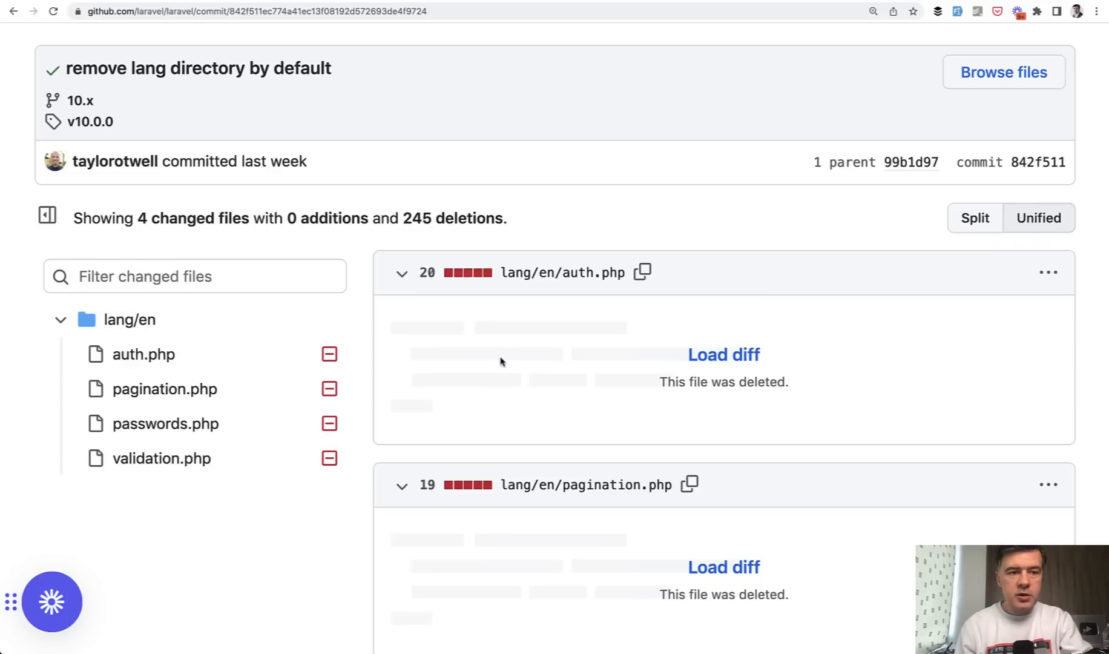
Step: Switch from the GitHub commit page back to PhpStorm with the Laravel project
key("super+Tab")
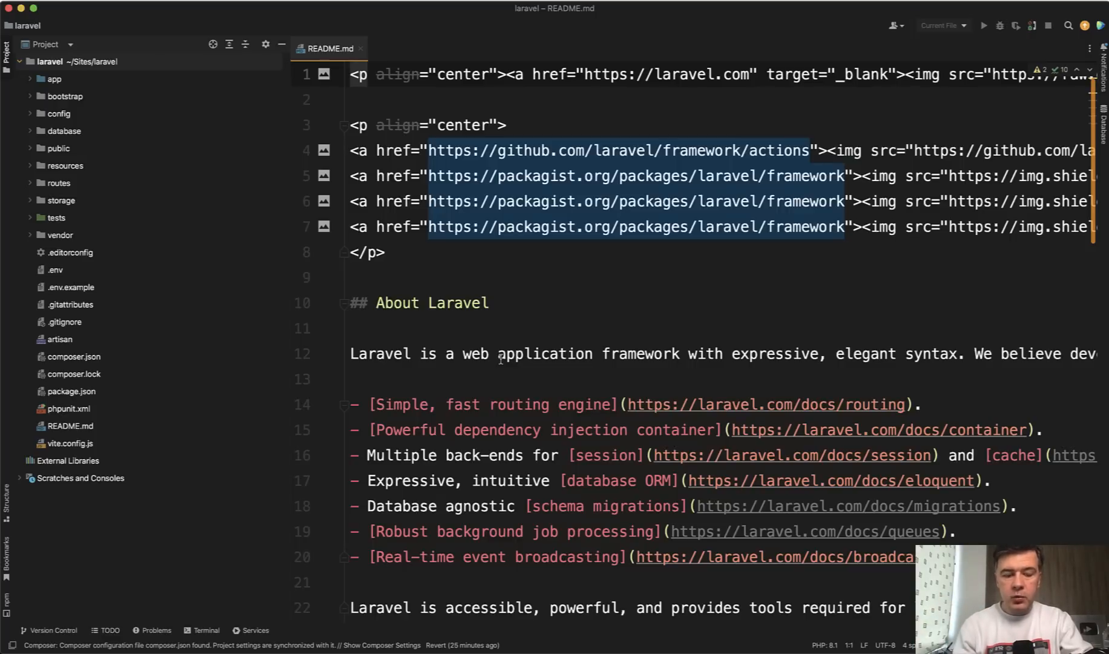
Step: Run php artisan lang:publish in the terminal and expand the new lang/en folder with its four files
key("alt+F12")
type("php")
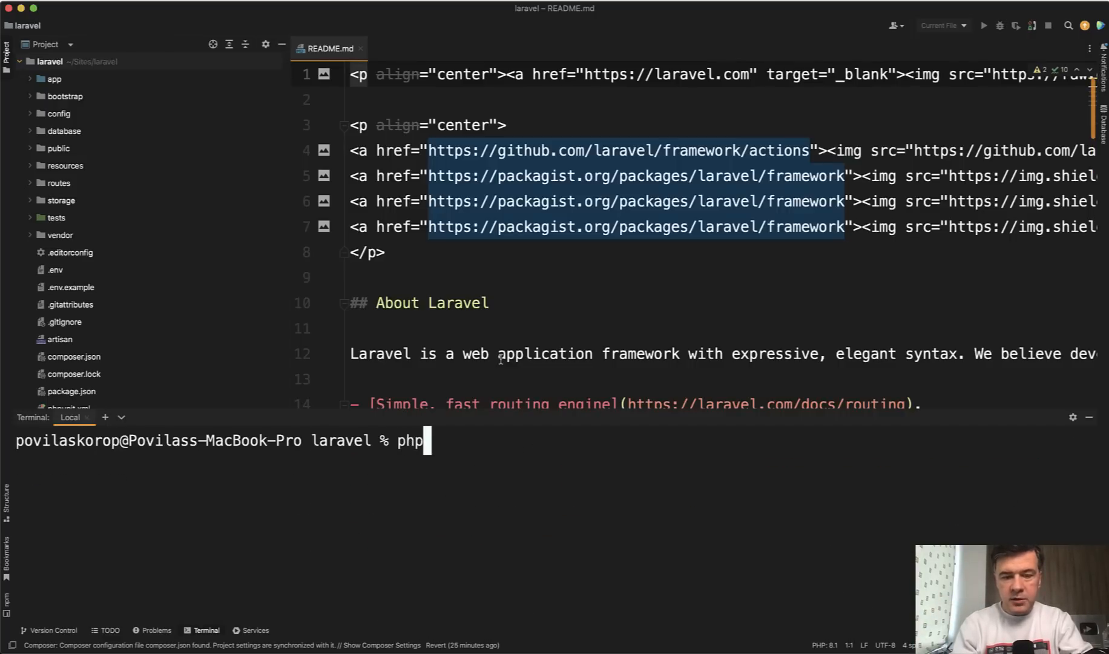
type(" artisan lang:")
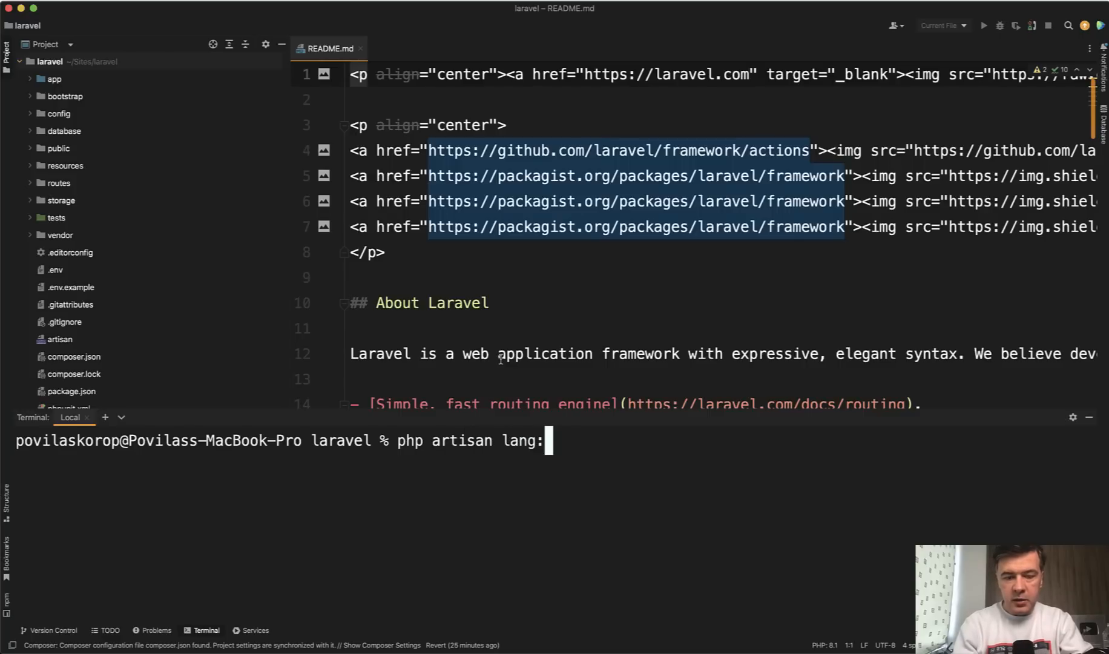
type("publish")
key("Return")
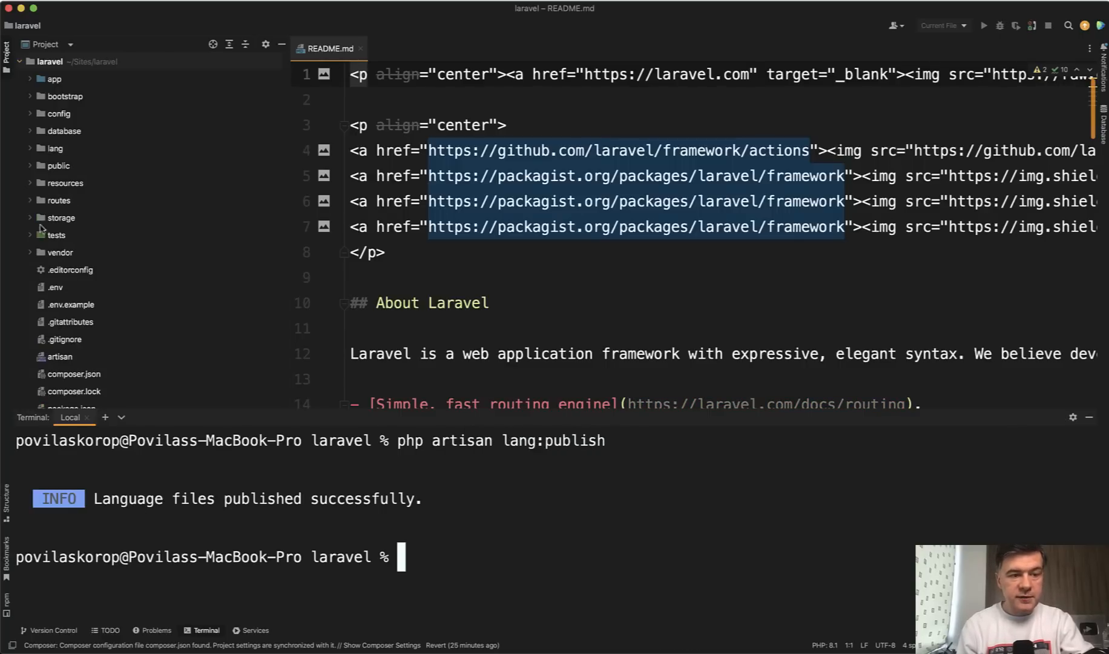
left_click(30, 148)
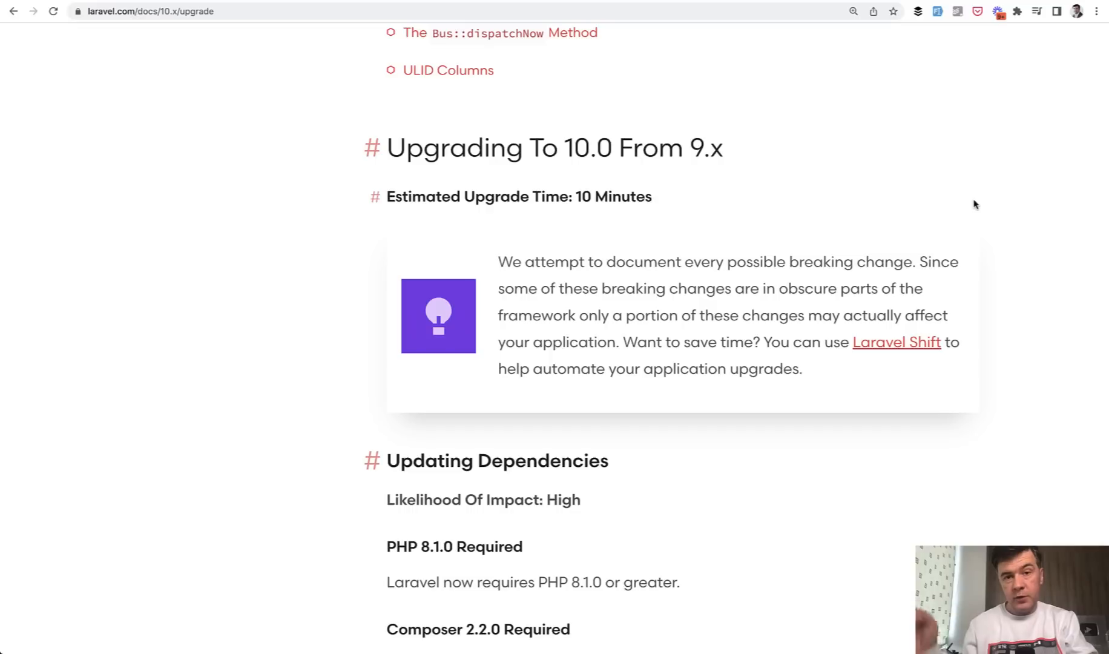
Step: Follow the guide's Laravel Shift link and view the Shifts list including the $19 Laravel 10.x upgrade
left_click(891, 347)
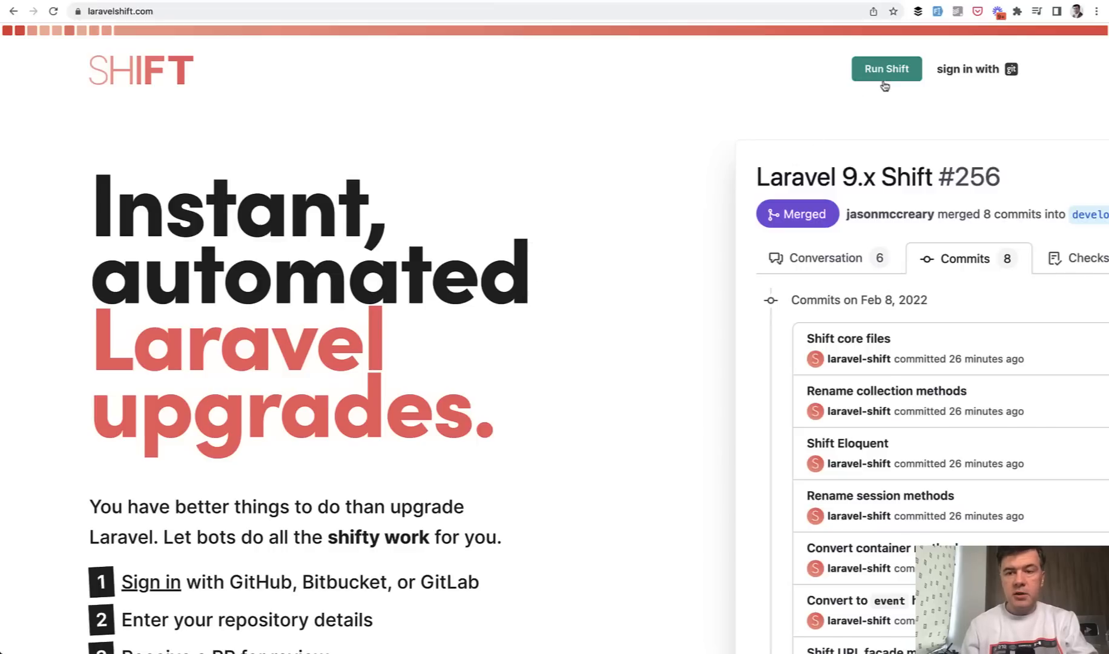
left_click(886, 74)
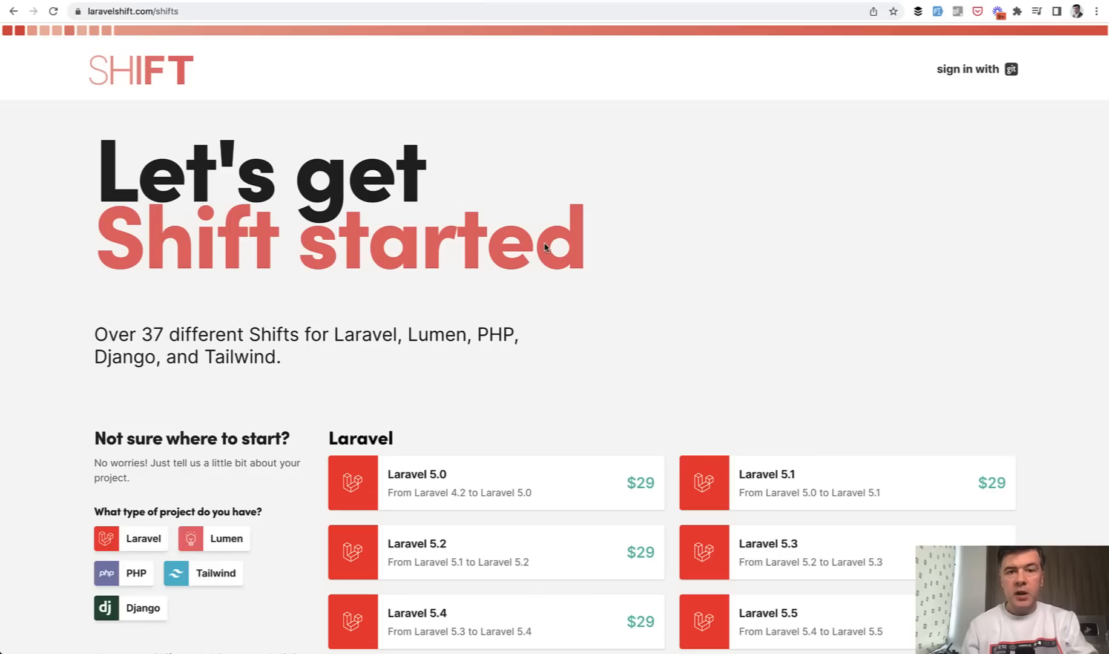
scroll(544, 247, "down", 2)
scroll(544, 247, "down", 3)
scroll(544, 247, "down", 4)
scroll(545, 247, "down", 1)
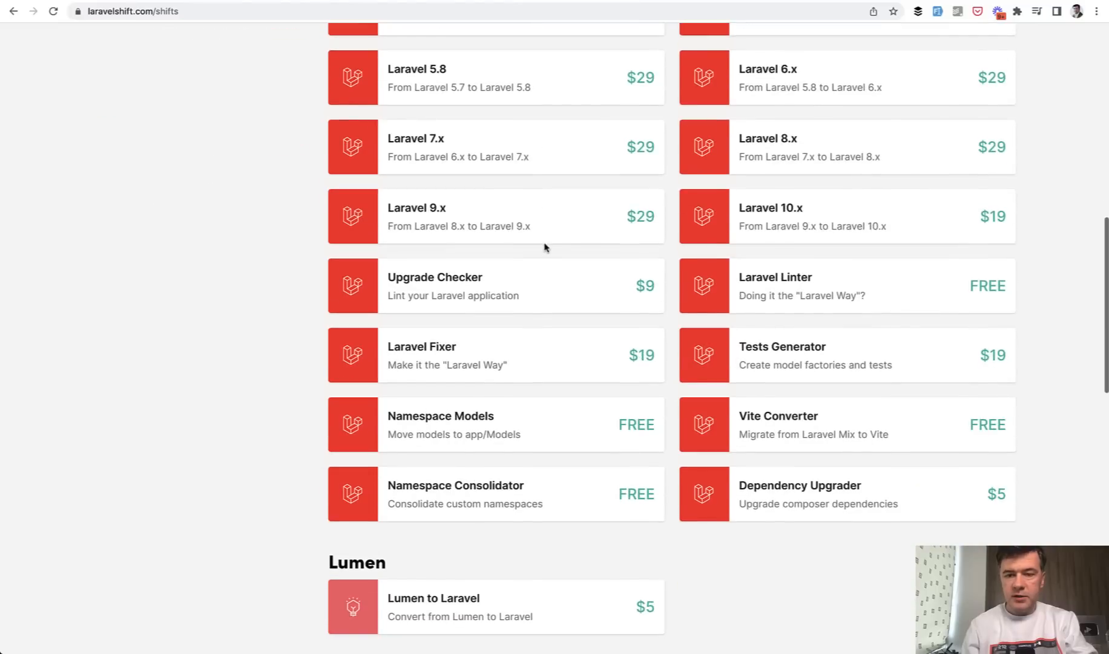